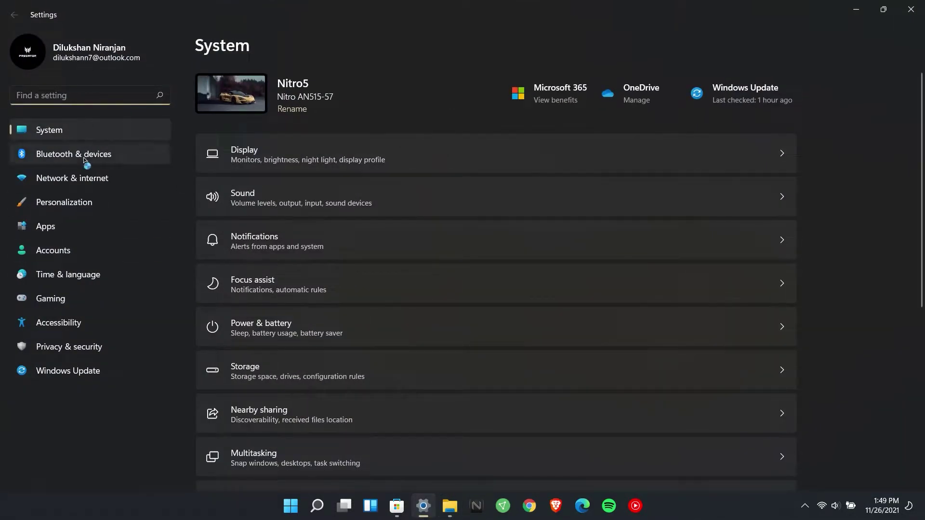
# Step: Search settings for the mouse options and open the pointer scheme settings in the additional mouse properties
pyautogui.write('mouse')
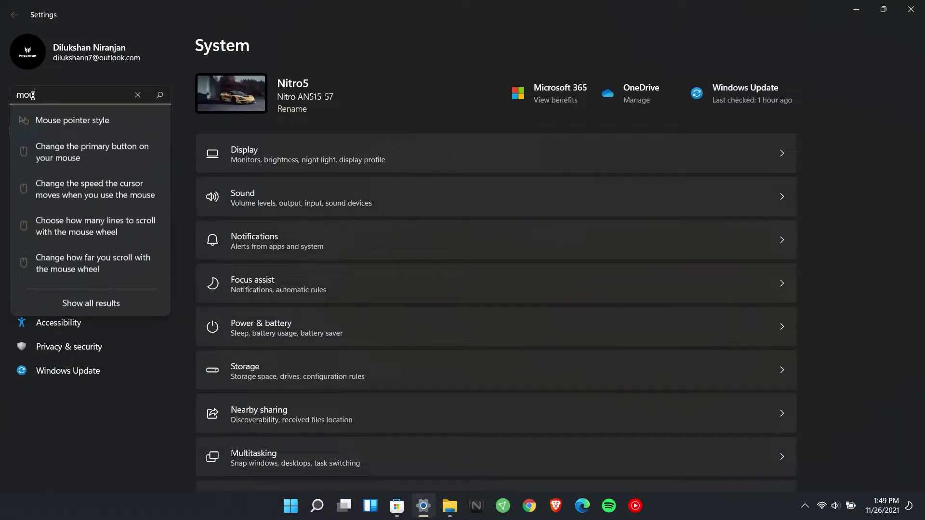
pyautogui.click(56, 127)
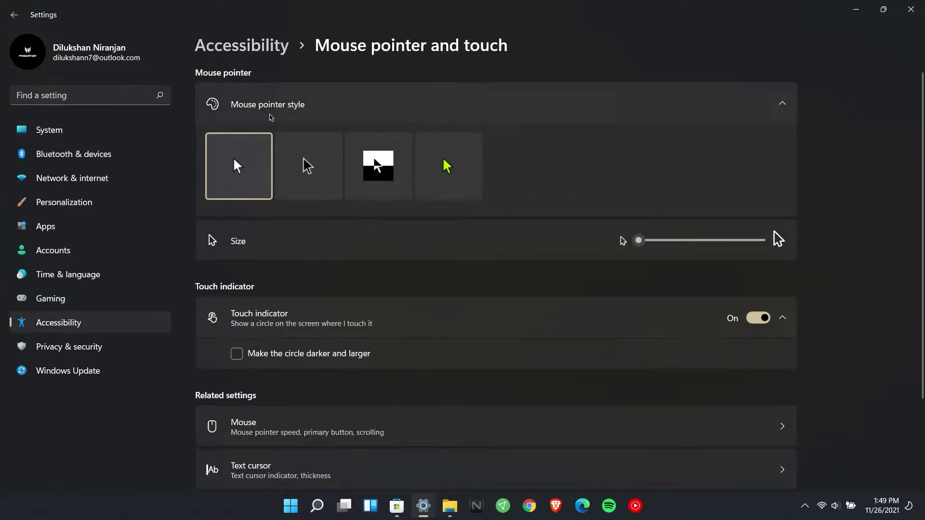
pyautogui.scroll(-2, 259, 168)
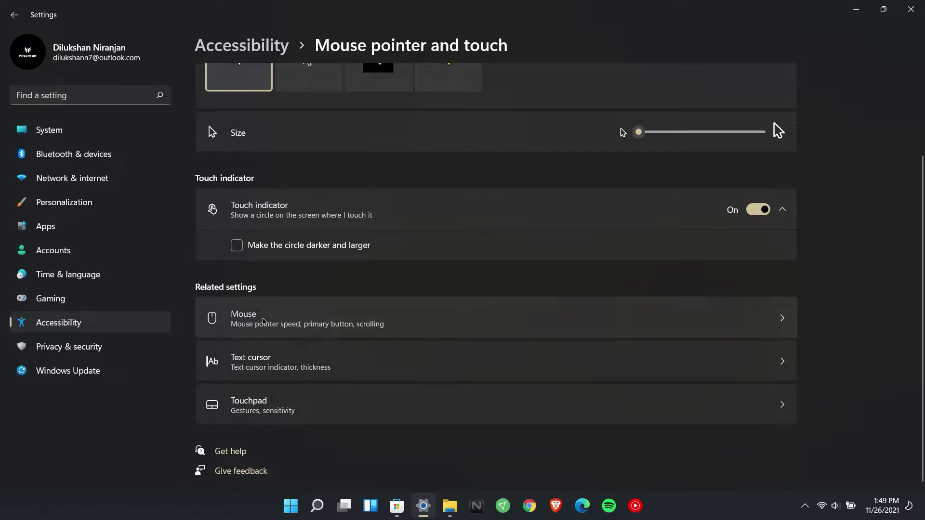
pyautogui.click(264, 322)
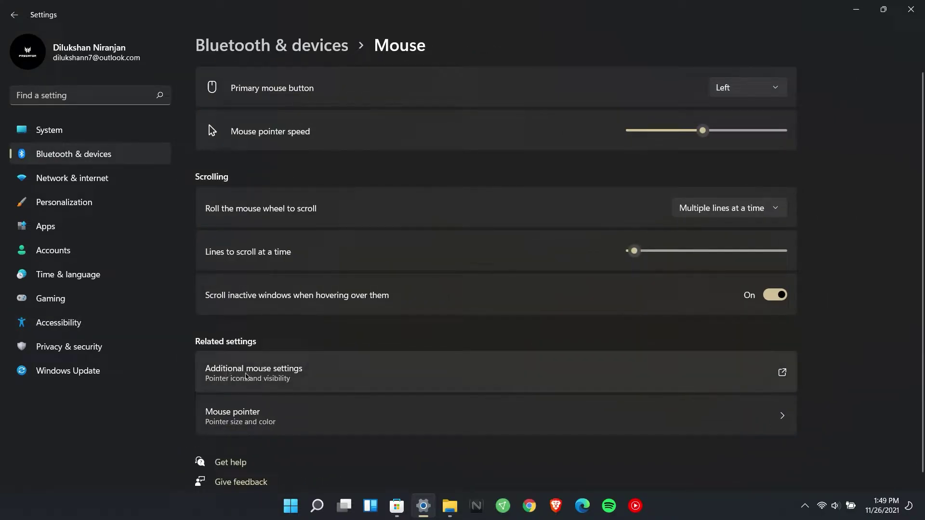
pyautogui.click(225, 373)
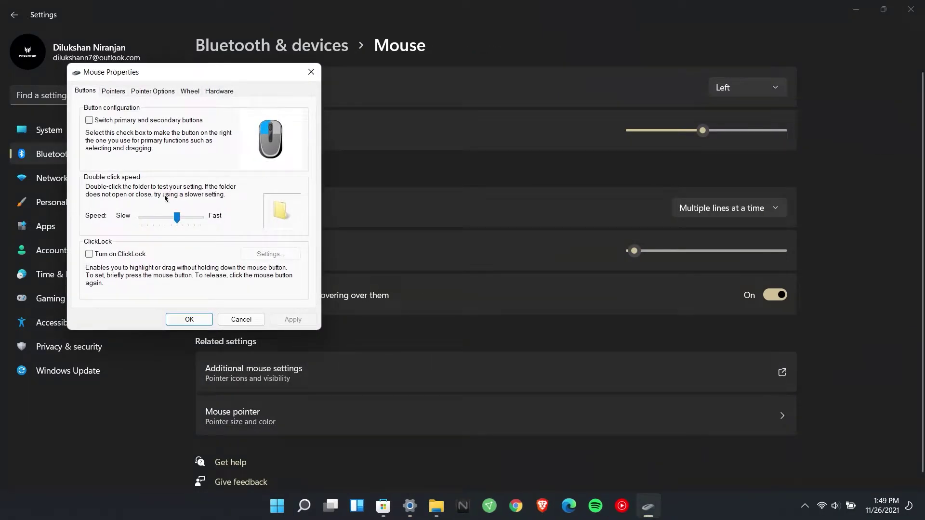
pyautogui.click(106, 93)
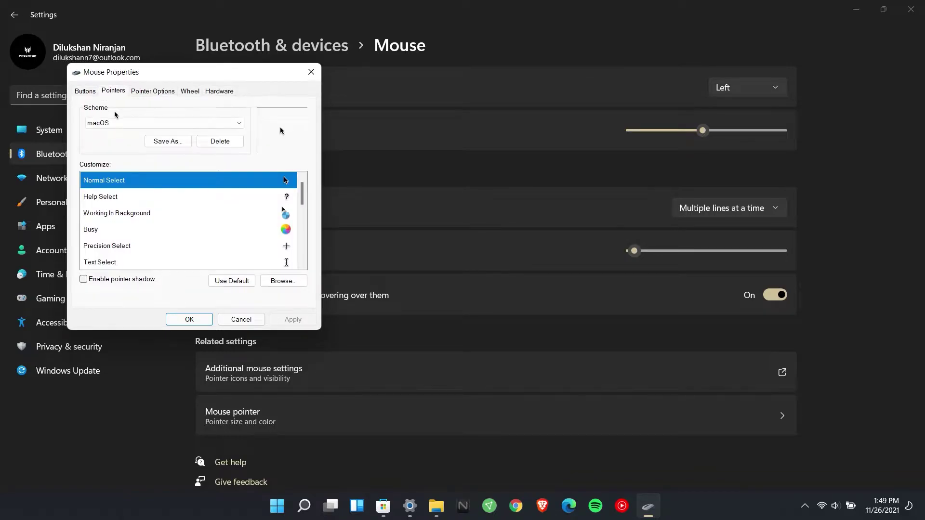
# Step: Apply the macOS pointer scheme, replacing the existing scheme of that name, and close the settings
pyautogui.click(98, 126)
pyautogui.click(97, 142)
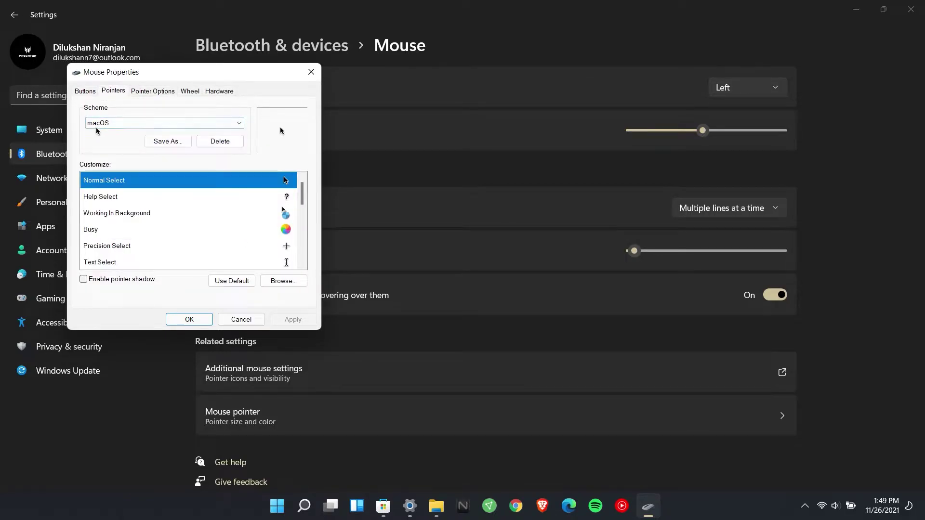
pyautogui.click(95, 126)
pyautogui.click(102, 142)
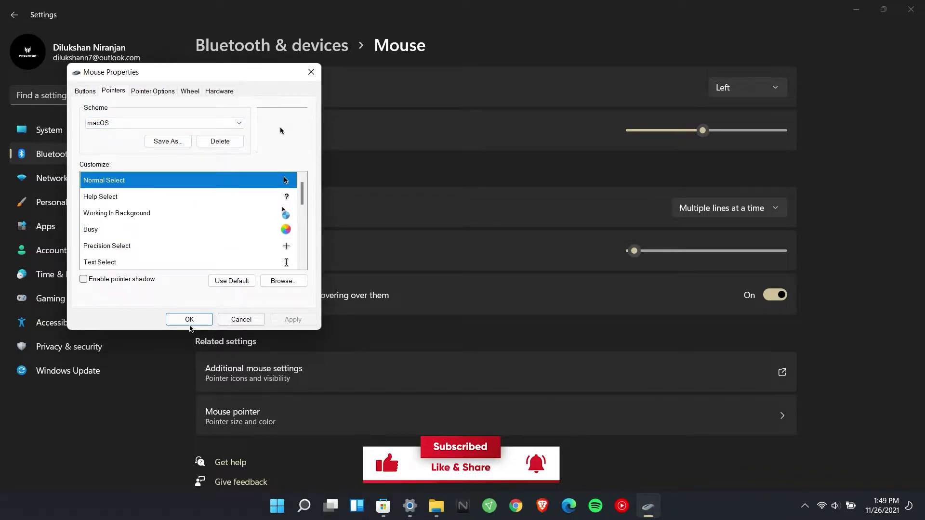
pyautogui.click(195, 323)
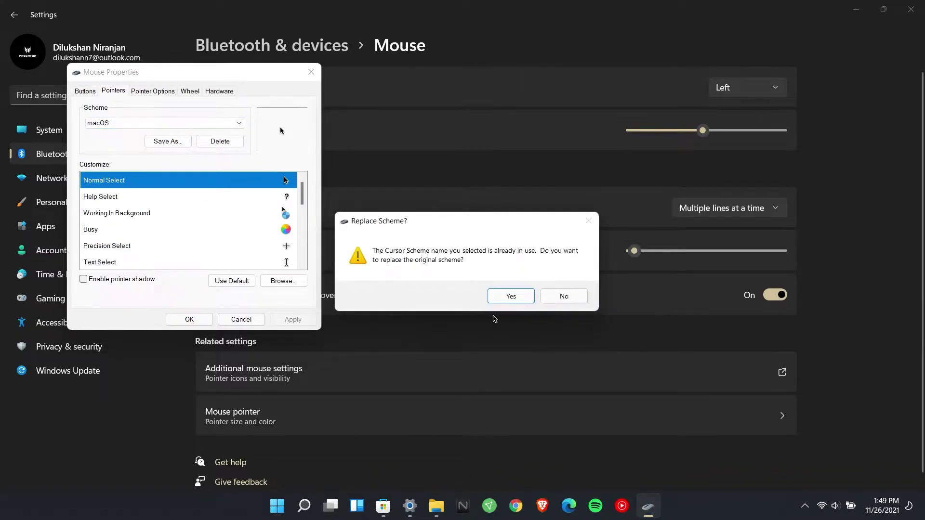
pyautogui.click(500, 295)
pyautogui.click(910, 9)
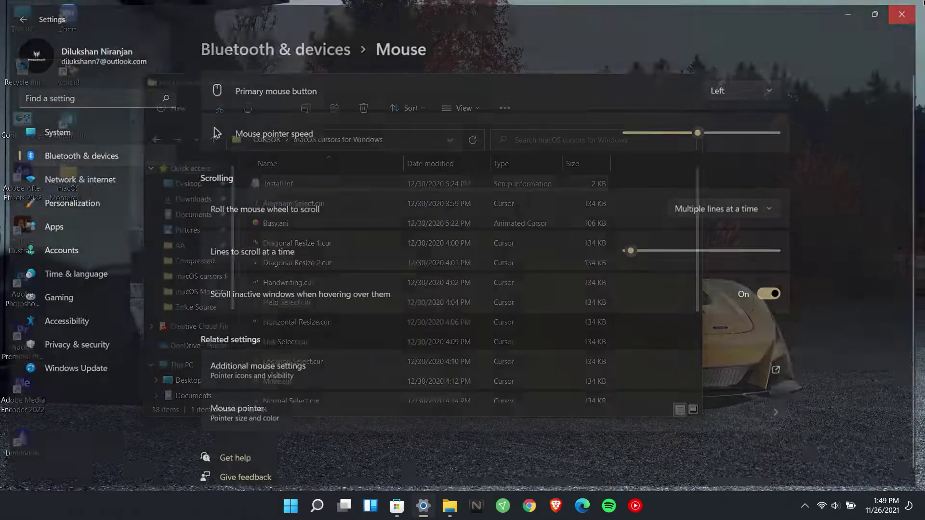
# Step: Return to the macOS Monterey Theme Windows 11 folder and open its WALLPAPER folder
pyautogui.click(157, 139)
pyautogui.click(157, 139)
pyautogui.moveTo(340, 336); pyautogui.dragTo(248, 166)
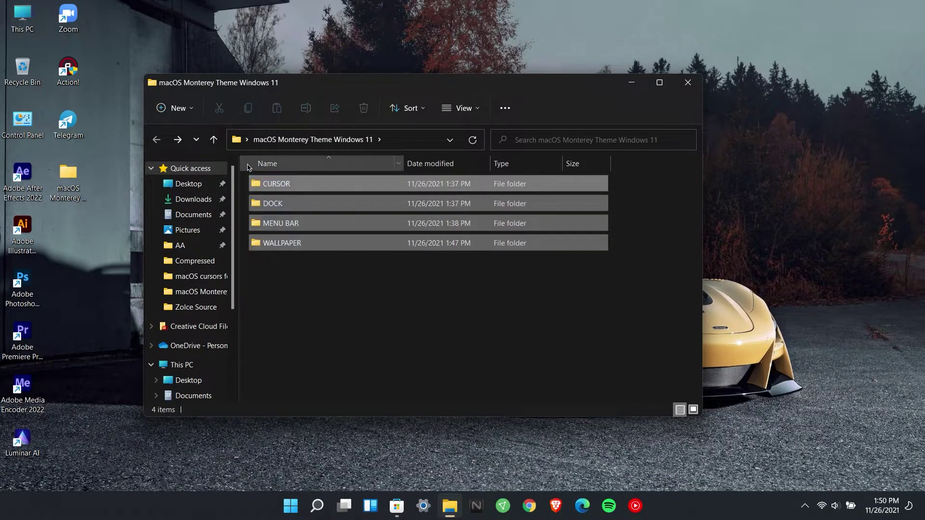
pyautogui.click(279, 244)
pyautogui.doubleClick(278, 243)
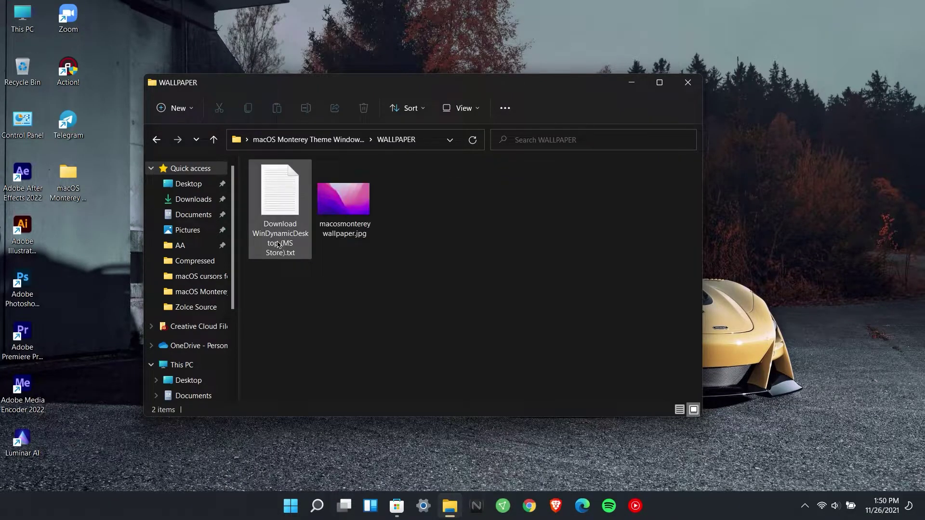
# Step: Try to set macosmonterey wallpaper.jpg as the desktop background
pyautogui.click(345, 212)
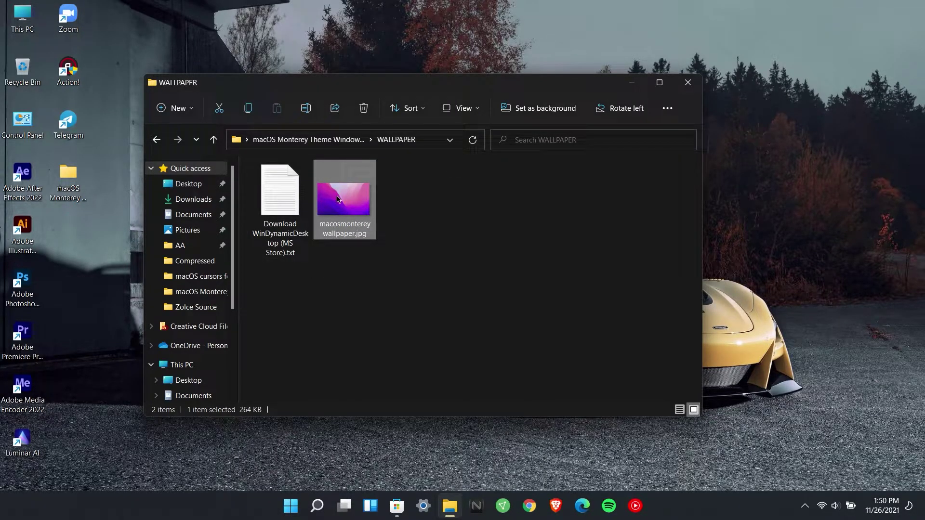
pyautogui.rightClick(338, 199)
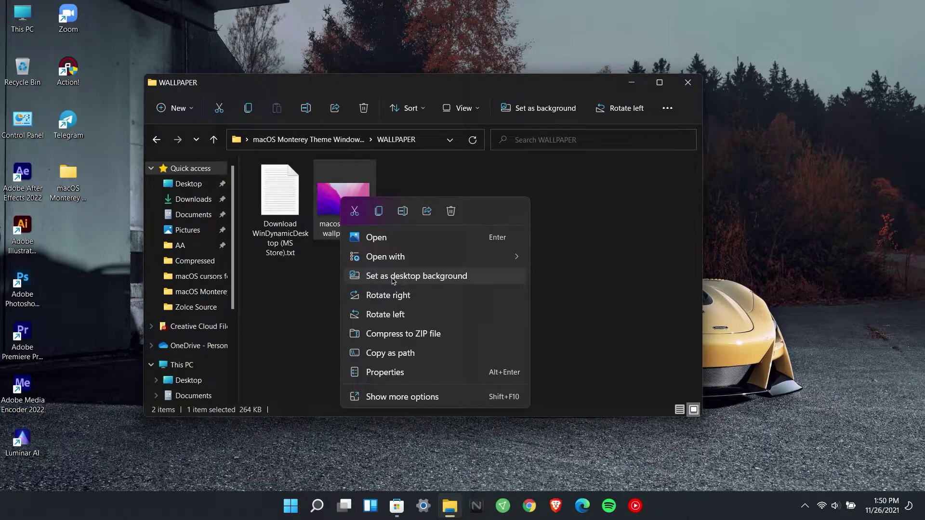
pyautogui.click(394, 281)
pyautogui.click(258, 215)
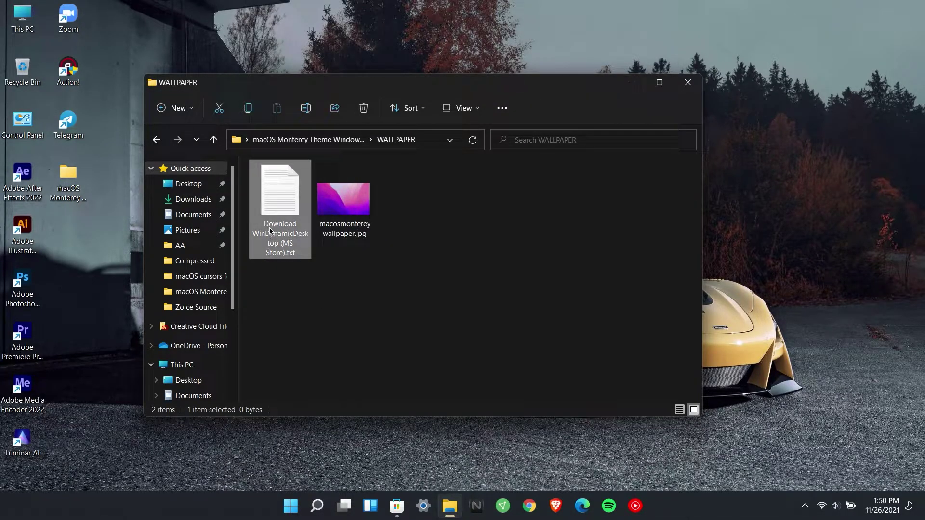
pyautogui.click(320, 298)
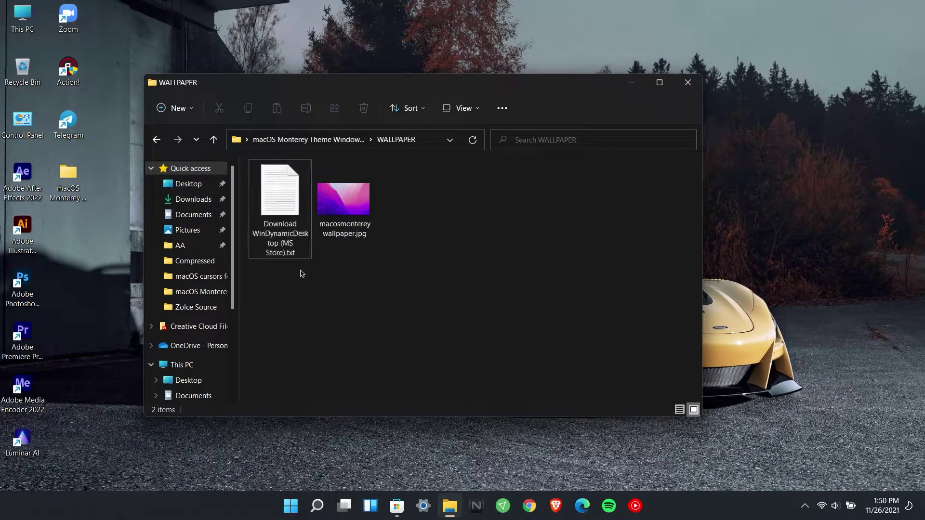
# Step: Switch to the Microsoft Store, launch WinDynamicDesktop, open its theme selection window and close the Store
pyautogui.click(396, 505)
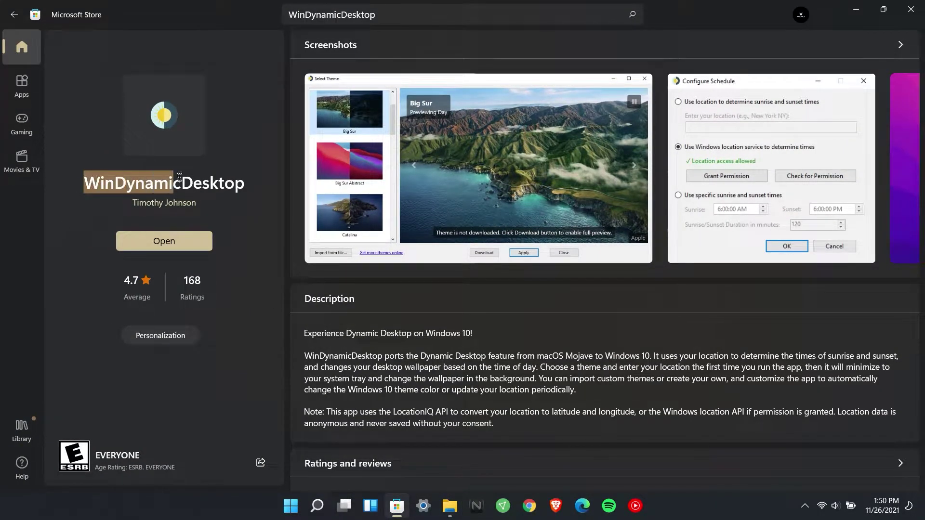
pyautogui.click(97, 186)
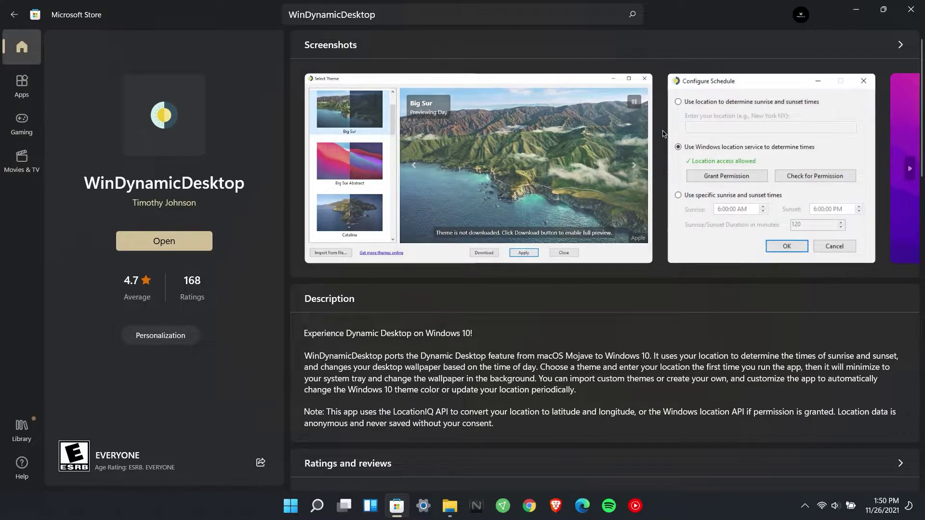
pyautogui.click(166, 241)
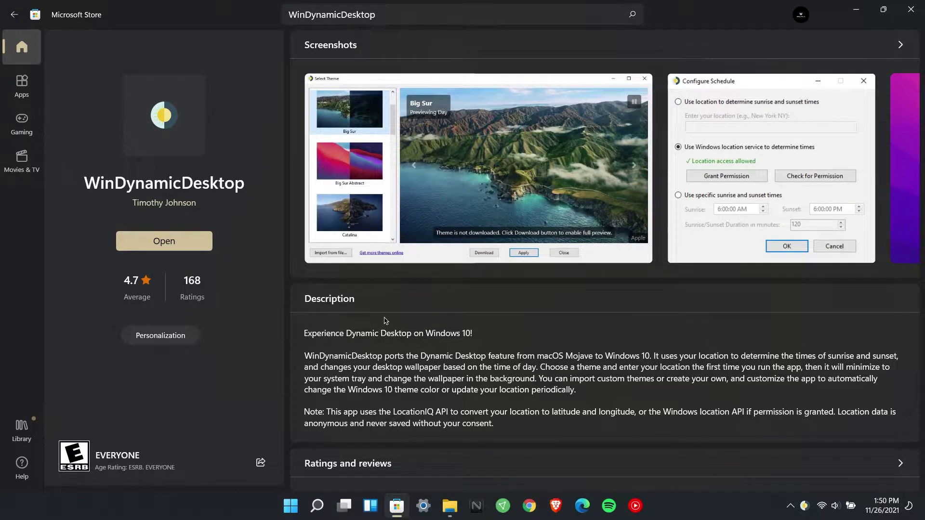
pyautogui.rightClick(804, 507)
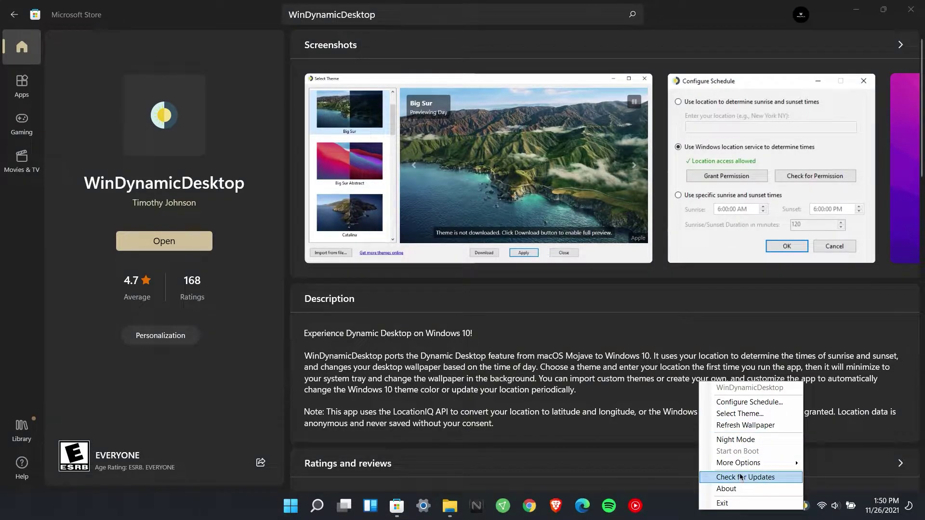
pyautogui.click(730, 417)
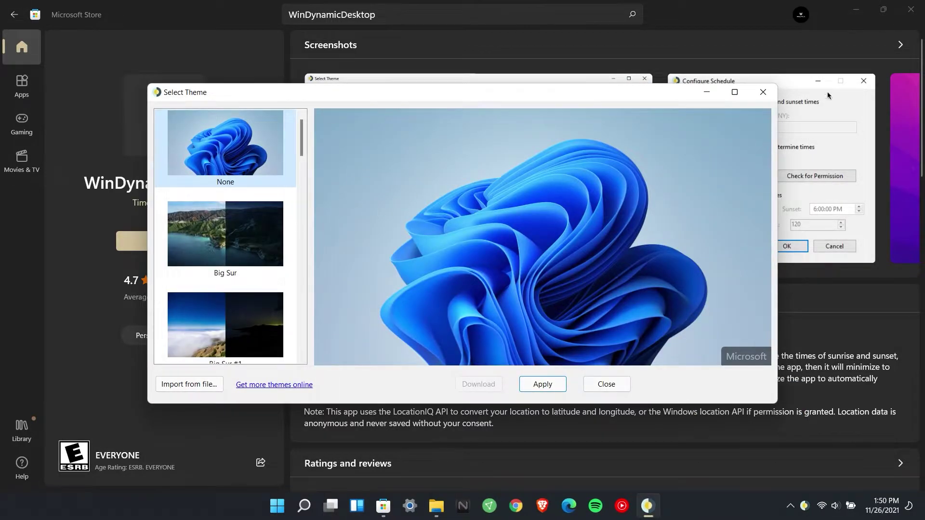
pyautogui.click(911, 9)
# Step: Preview the Monterey Abstract theme's day and night images, apply it, and close the theme selection
pyautogui.scroll(-3, 213, 236)
pyautogui.scroll(-7, 213, 238)
pyautogui.scroll(2, 222, 241)
pyautogui.click(207, 248)
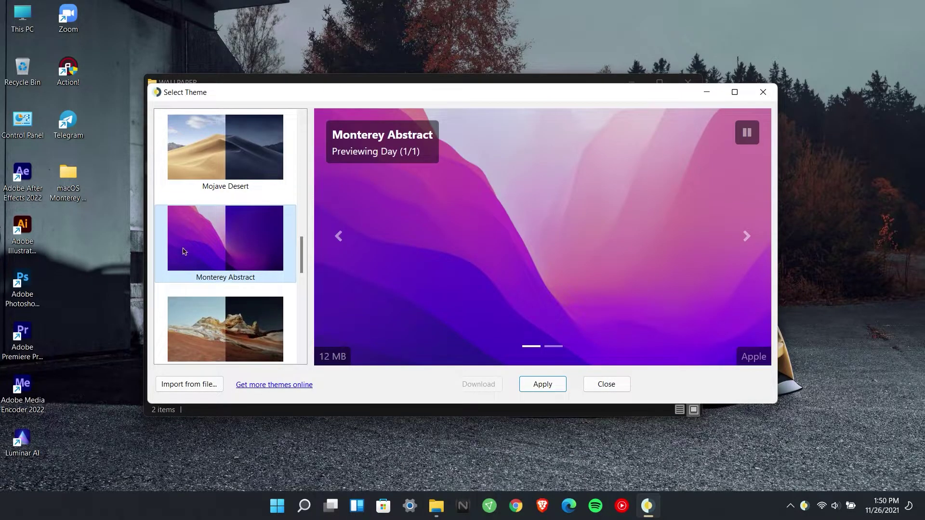
pyautogui.click(757, 252)
pyautogui.click(756, 252)
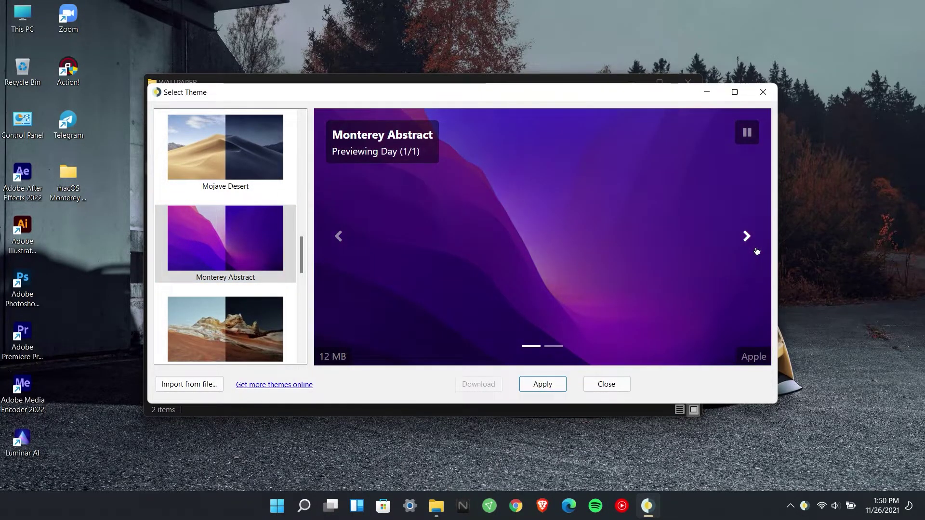
pyautogui.click(756, 251)
pyautogui.click(757, 252)
pyautogui.click(756, 252)
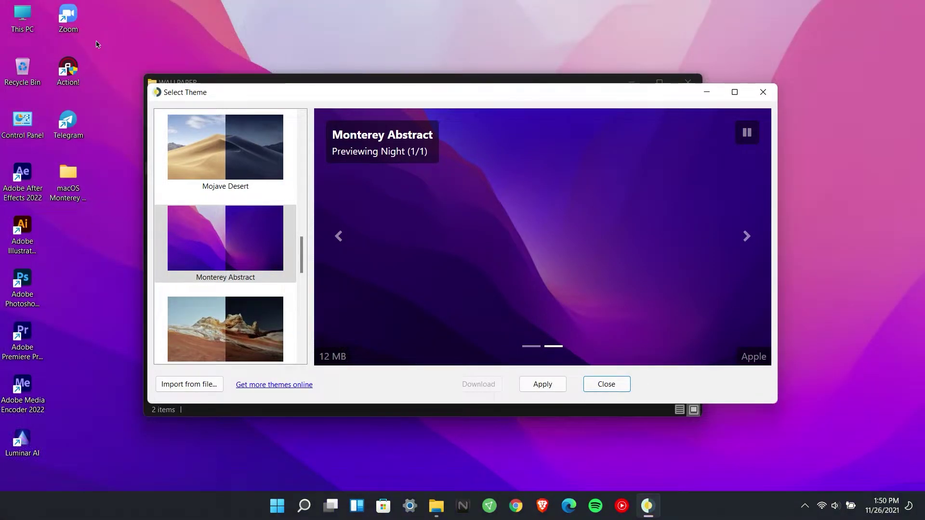
pyautogui.click(618, 387)
# Step: Go back to the macOS Monterey Theme Windows 11 folder and open its DOCK folder
pyautogui.moveTo(320, 87); pyautogui.dragTo(417, 69)
pyautogui.hotkey('alt', 'Left')
pyautogui.click(424, 305)
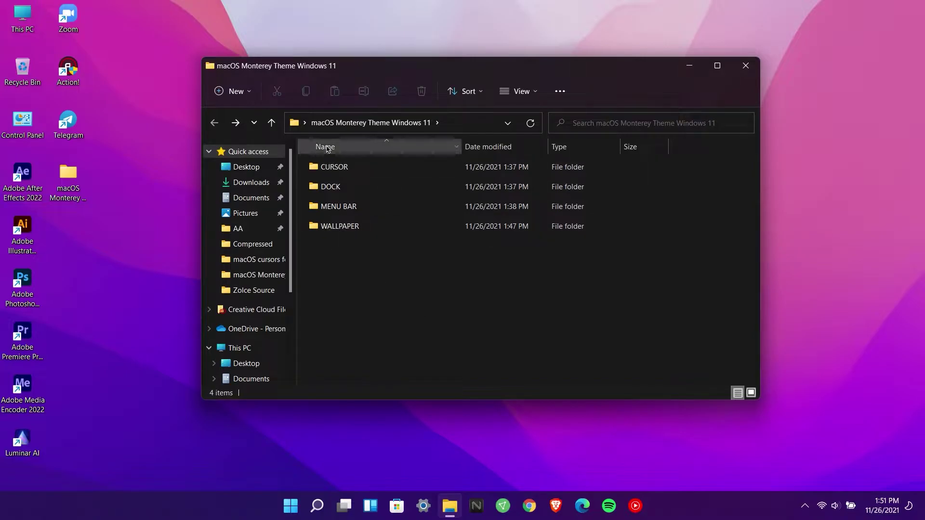
pyautogui.doubleClick(331, 190)
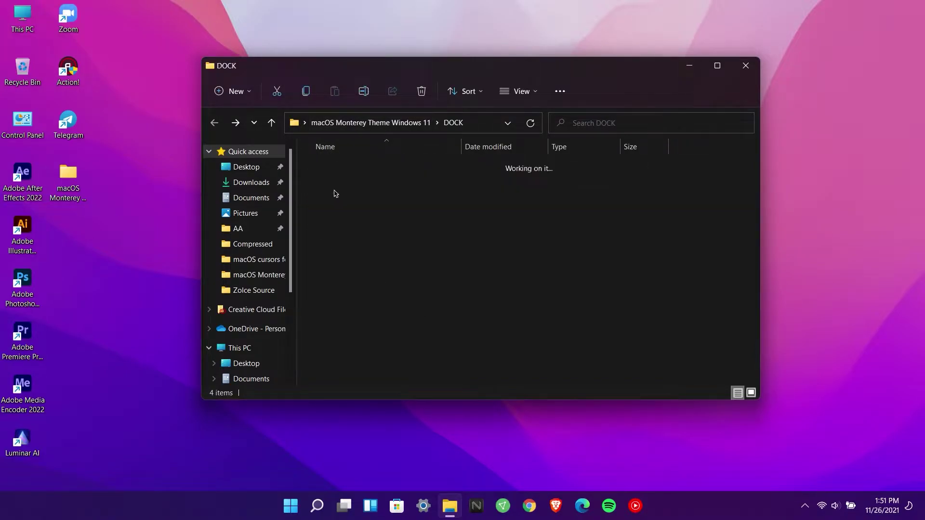
# Step: Install Nexus from NexusSetup.exe in English, accepting the license and keeping the default destination folder, and launch it on finishing
pyautogui.doubleClick(332, 208)
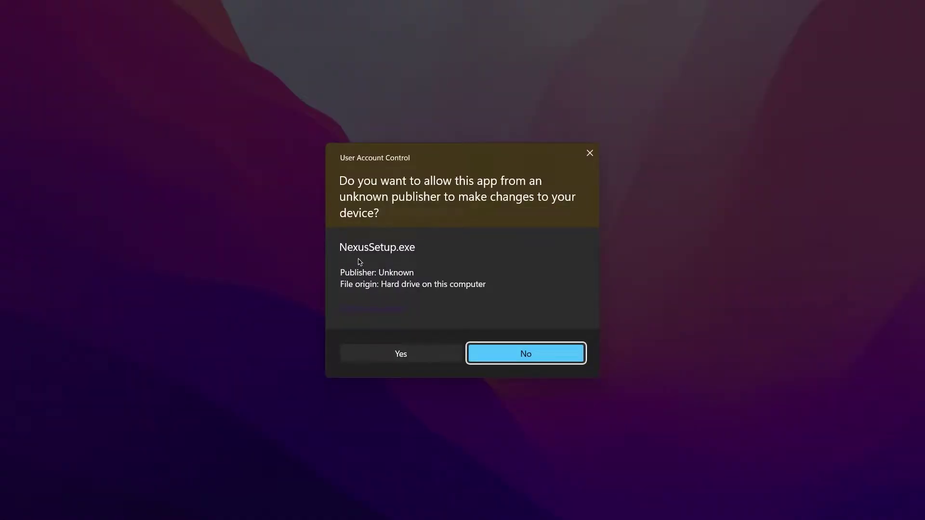
pyautogui.click(404, 356)
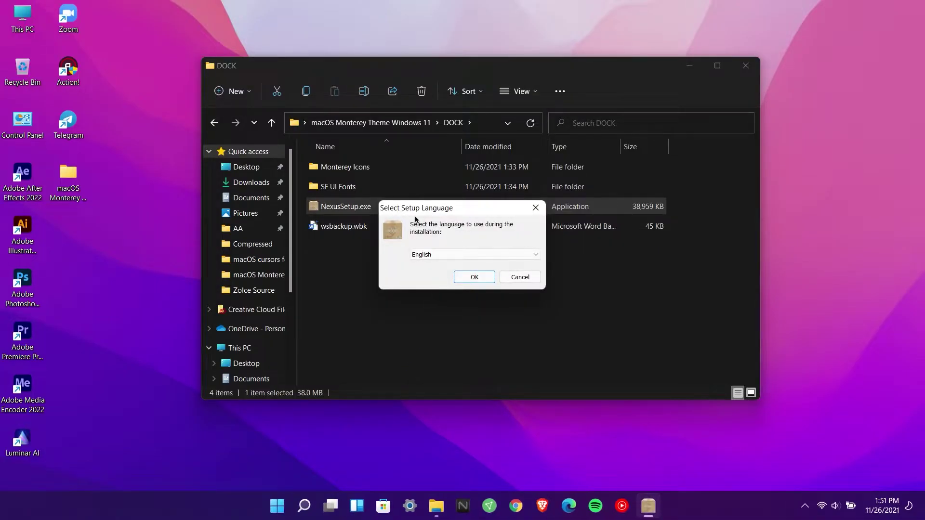
pyautogui.click(471, 280)
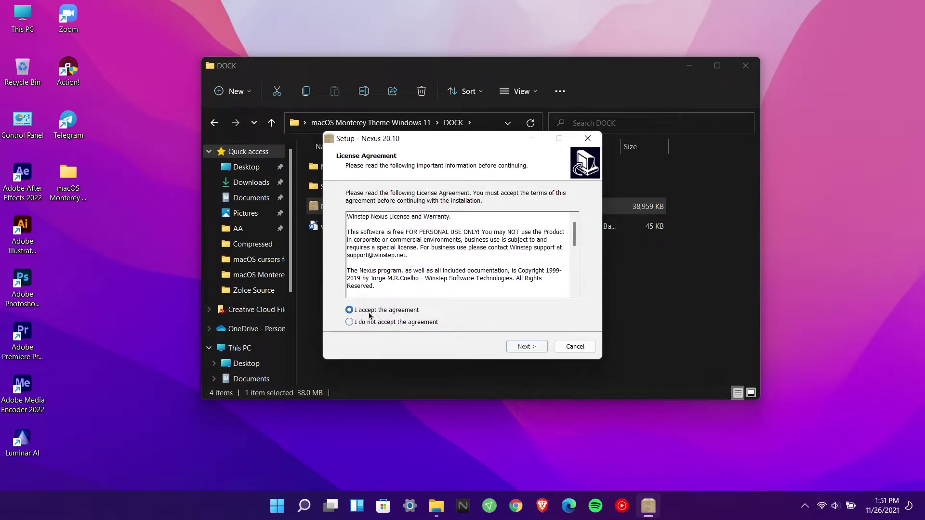
pyautogui.click(527, 346)
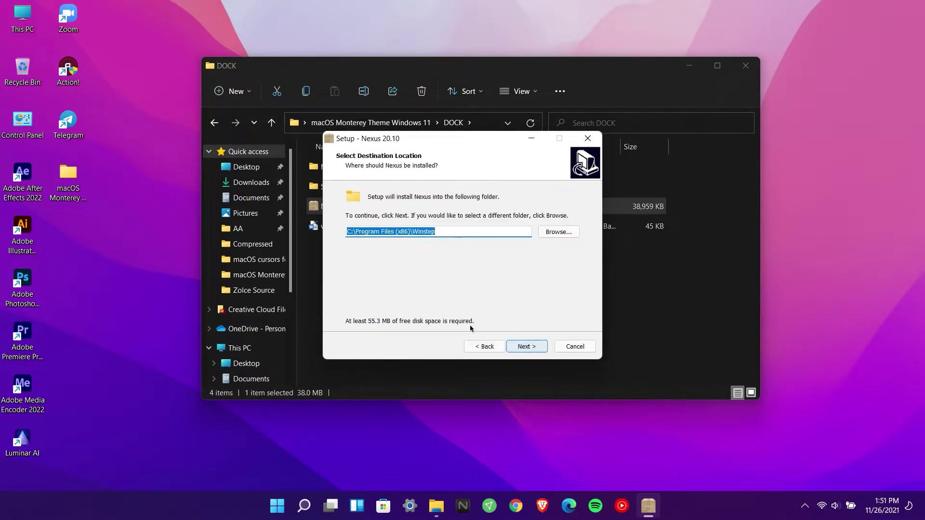
pyautogui.click(527, 347)
pyautogui.click(526, 347)
pyautogui.click(526, 348)
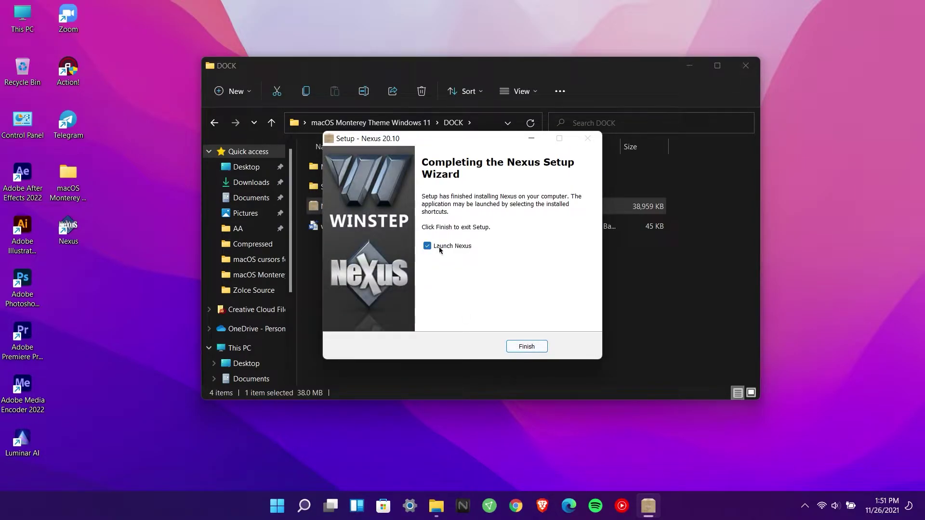
pyautogui.click(525, 350)
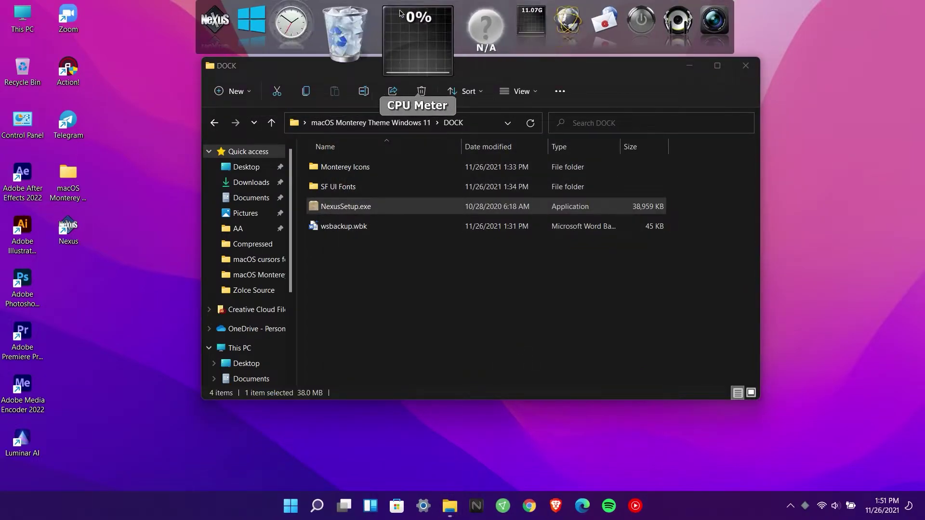
# Step: Open the Nexus dock's preferences and start restoring a configuration backup from the advanced maintenance settings
pyautogui.rightClick(253, 25)
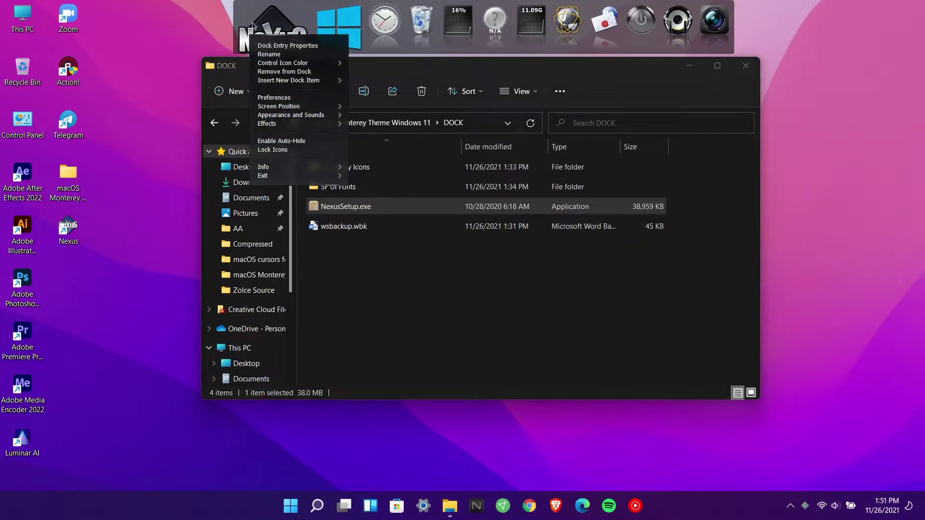
pyautogui.click(278, 99)
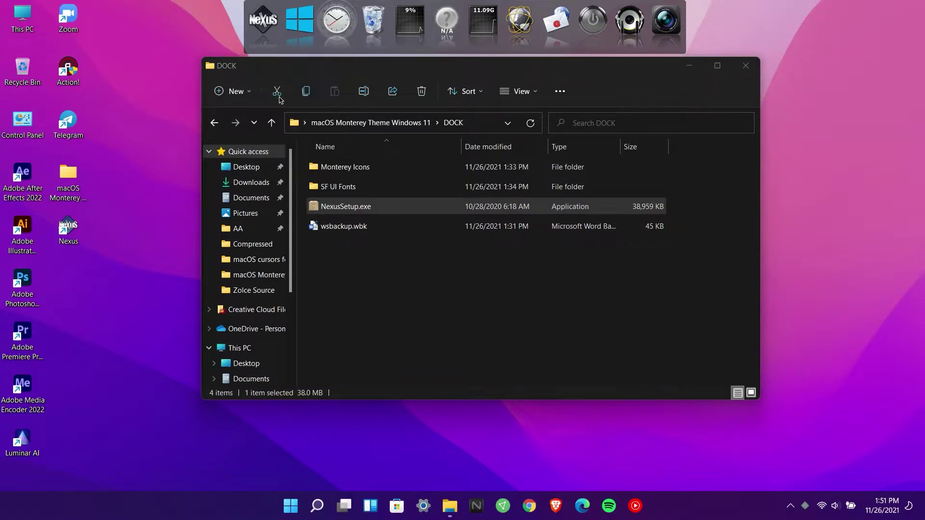
pyautogui.click(624, 144)
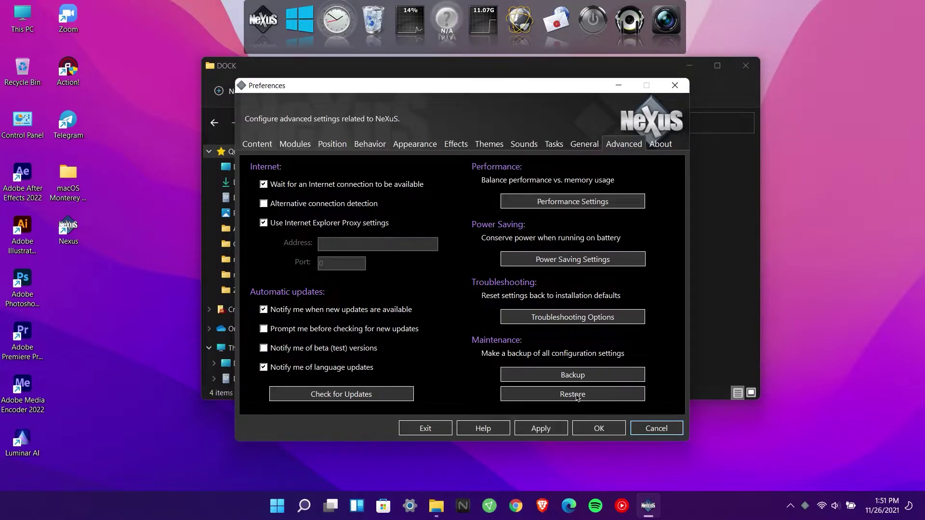
pyautogui.click(577, 395)
# Step: Copy the path of the DOCK folder containing wsbackup.wbk and open that path in the Nexus restore browser
pyautogui.click(710, 264)
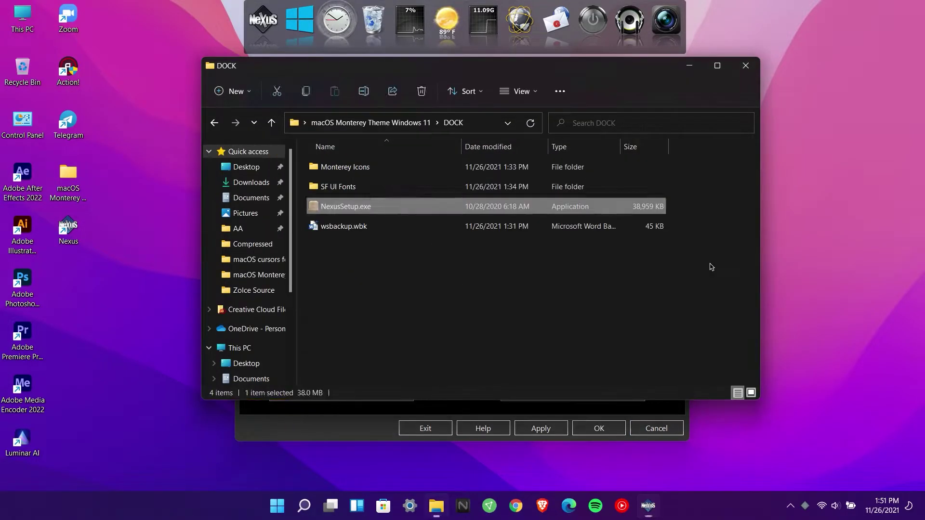
pyautogui.moveTo(394, 71); pyautogui.dragTo(710, 92)
pyautogui.click(660, 245)
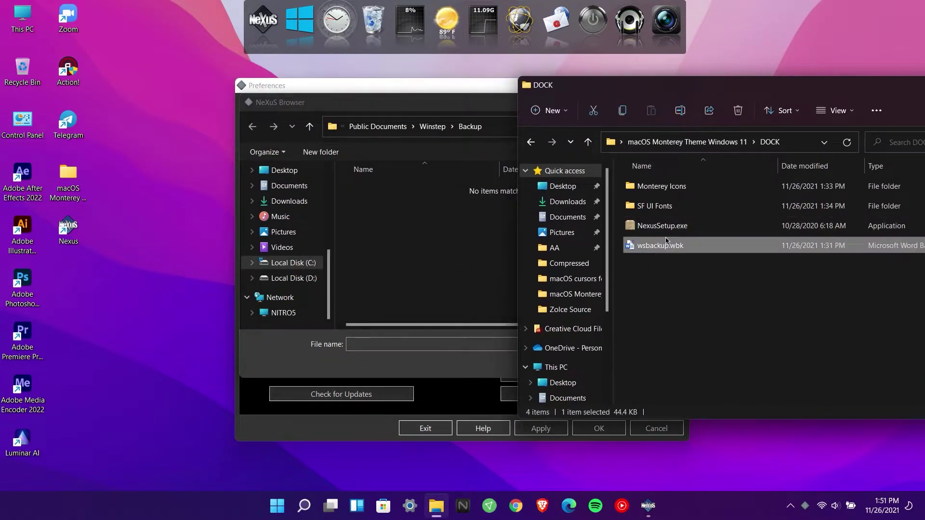
pyautogui.click(797, 149)
pyautogui.rightClick(660, 142)
pyautogui.click(682, 178)
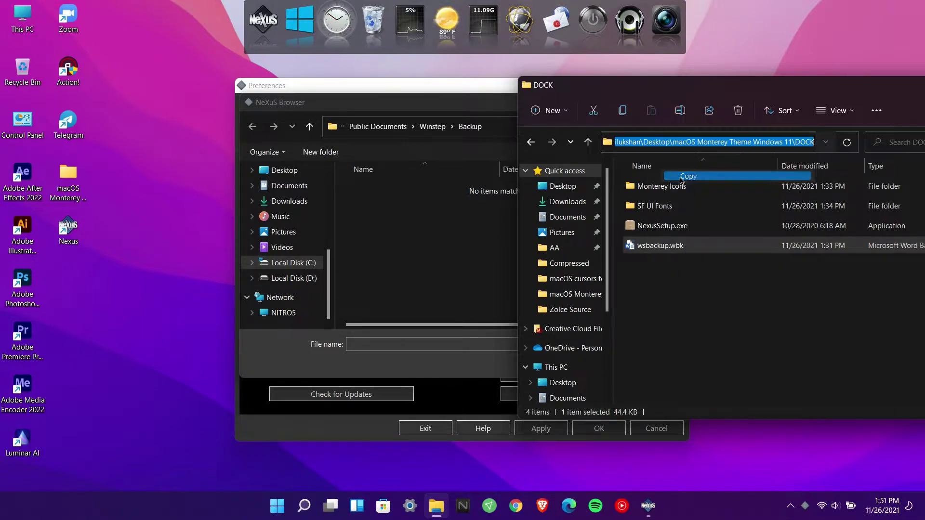
pyautogui.click(483, 128)
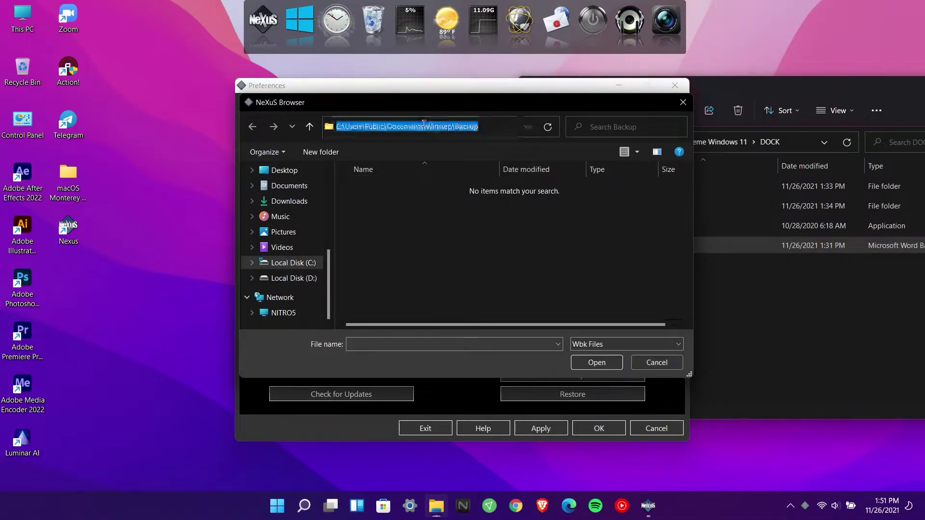
pyautogui.rightClick(494, 129)
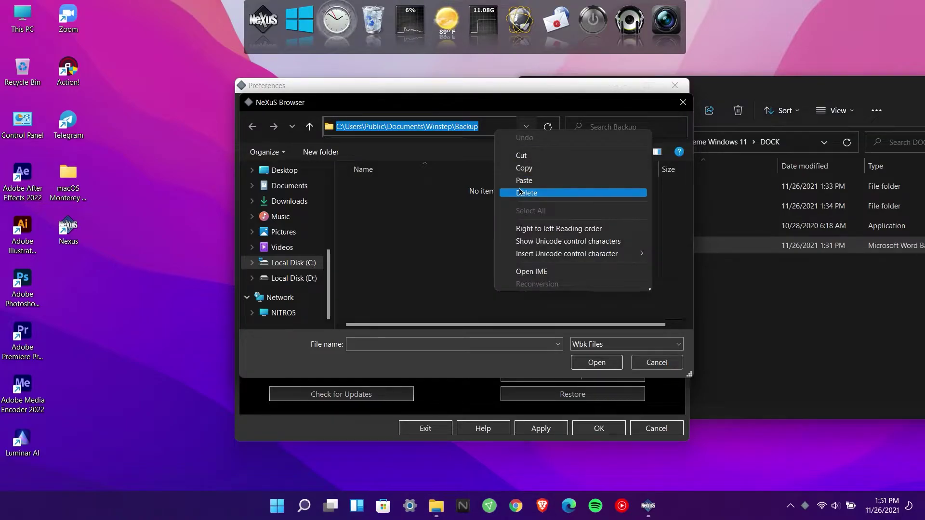
pyautogui.click(524, 180)
pyautogui.press('Return')
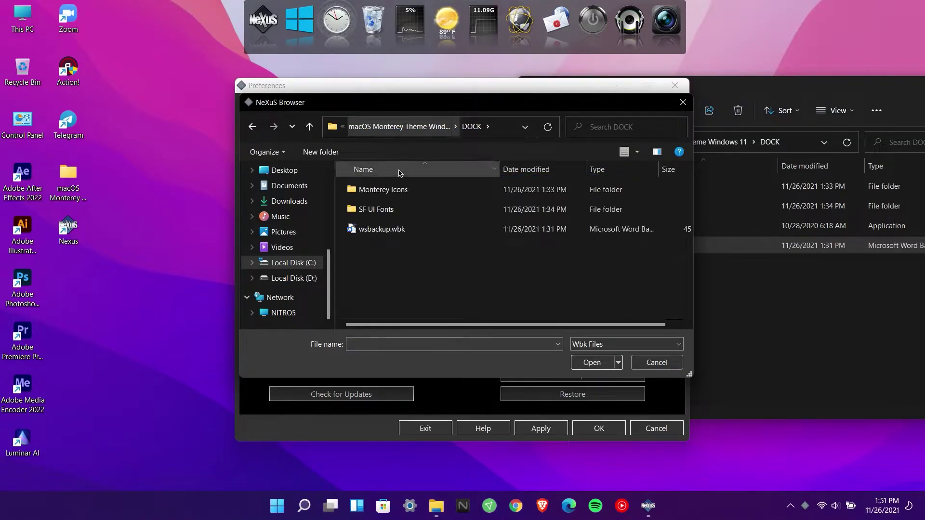
# Step: Restore the dock configuration from wsbackup.wbk and accept the preferences to close them
pyautogui.click(377, 234)
pyautogui.click(722, 276)
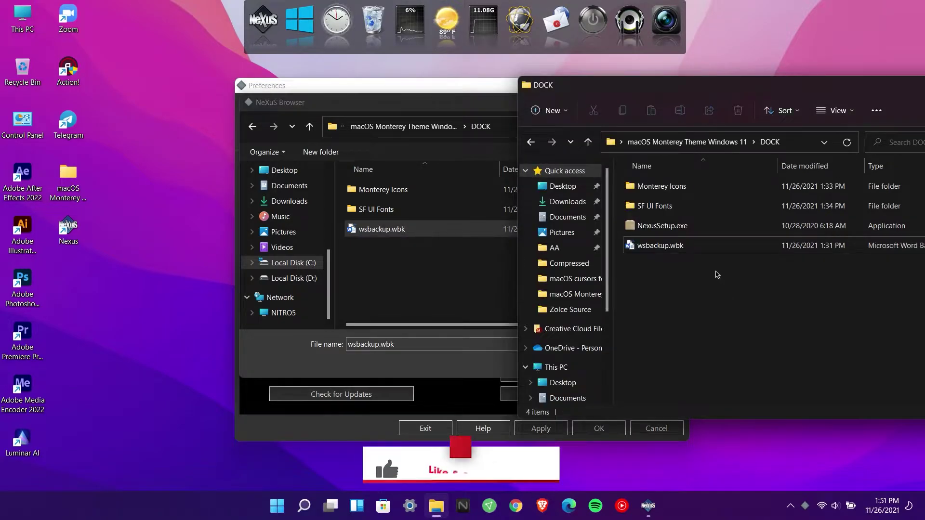
pyautogui.click(657, 252)
pyautogui.click(368, 230)
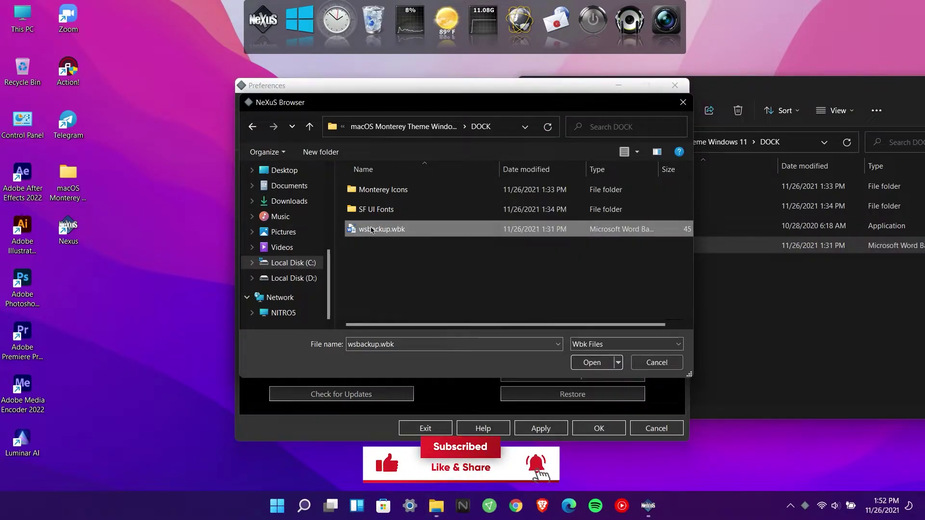
pyautogui.click(592, 362)
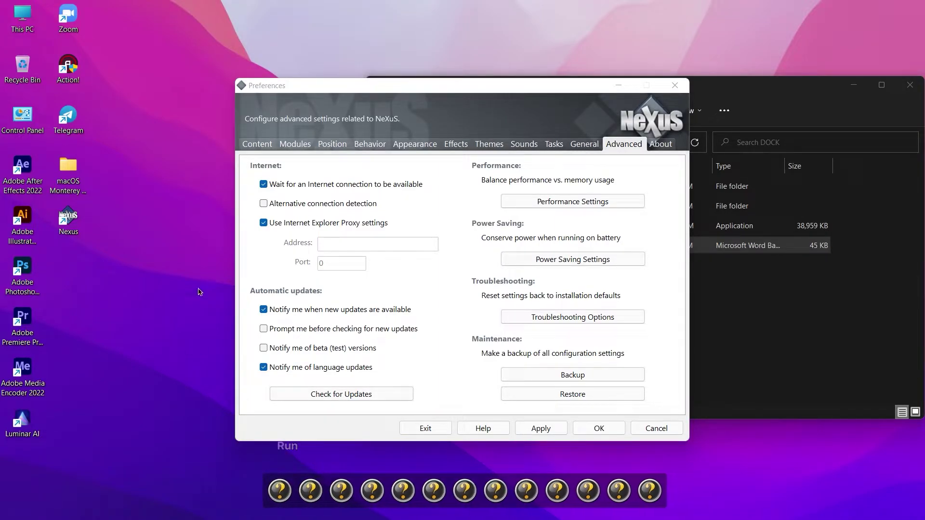
pyautogui.click(604, 426)
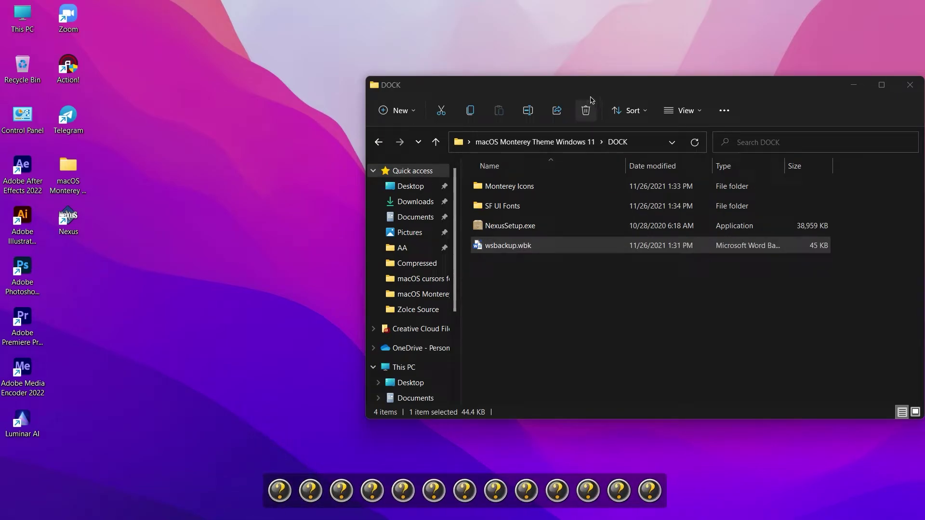
# Step: Open the ICO folder inside Monterey Icons and assign Calculator.ico to the dock's Calculator item
pyautogui.moveTo(488, 92); pyautogui.dragTo(304, 59)
pyautogui.doubleClick(303, 154)
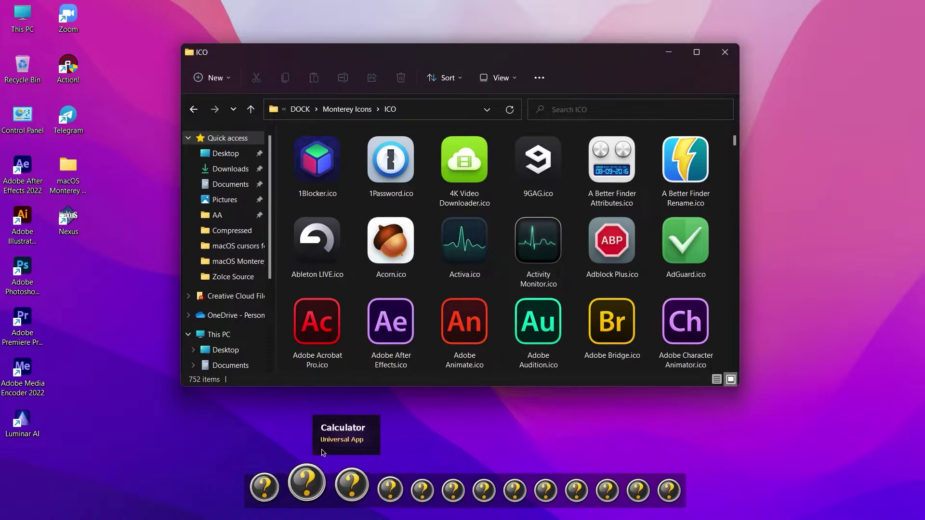
pyautogui.click(538, 315)
pyautogui.press('c')
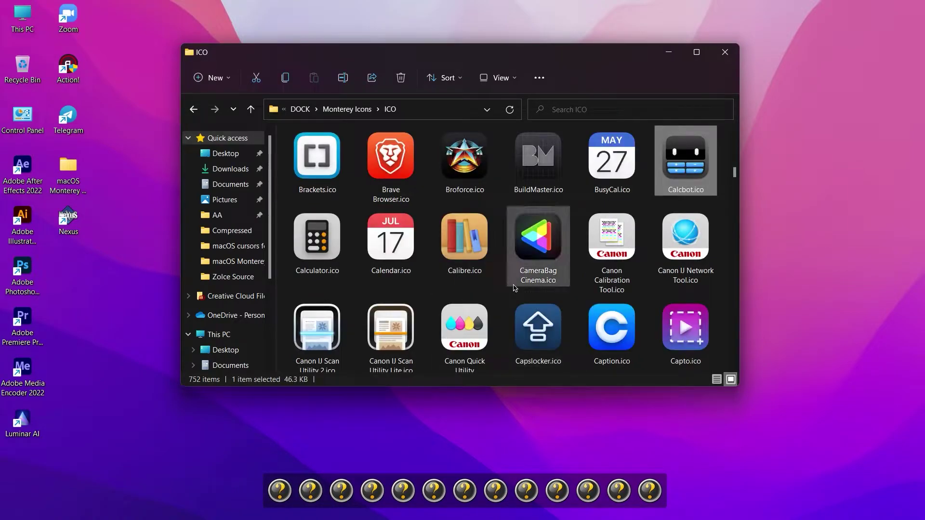
pyautogui.moveTo(322, 253); pyautogui.dragTo(308, 490)
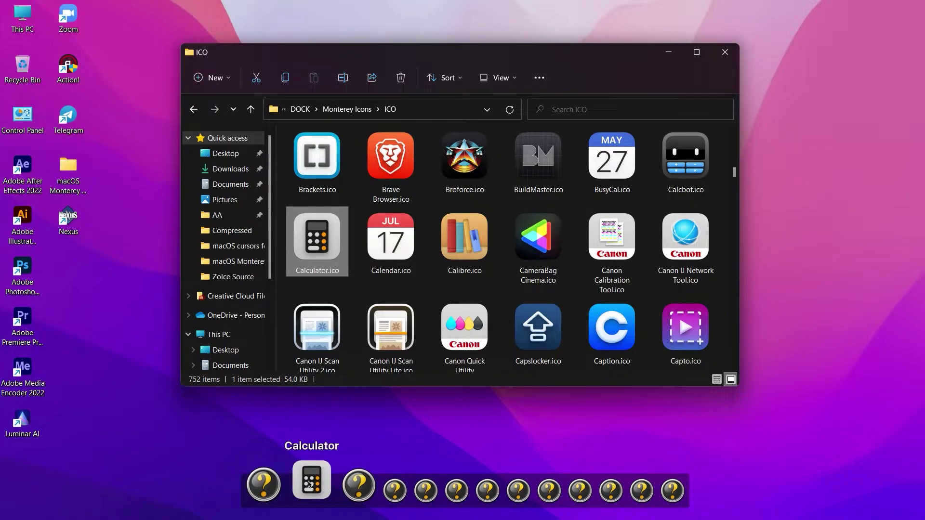
# Step: Assign Capto.ico to the dock item after Calculator and iTunes.ico to the iTunes item
pyautogui.click(470, 335)
pyautogui.press('c')
pyautogui.moveTo(695, 338); pyautogui.dragTo(369, 488)
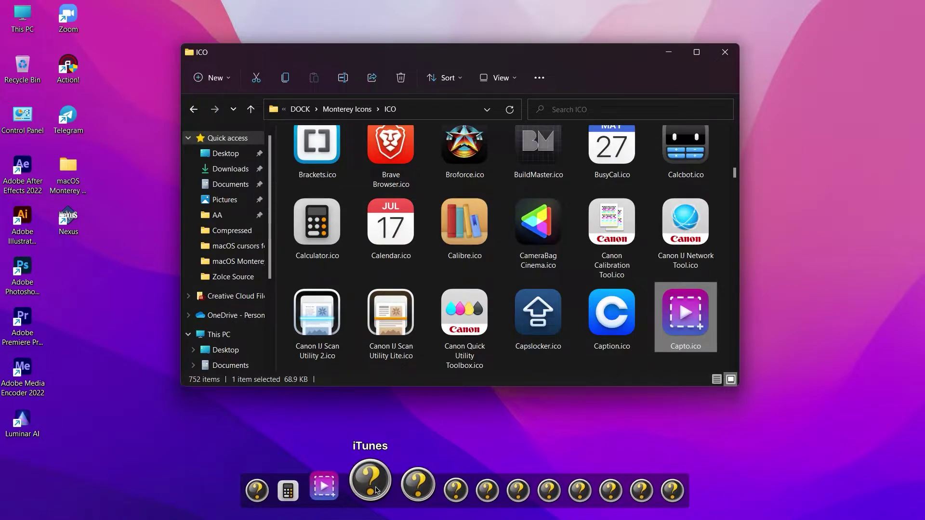
pyautogui.click(505, 308)
pyautogui.press('i')
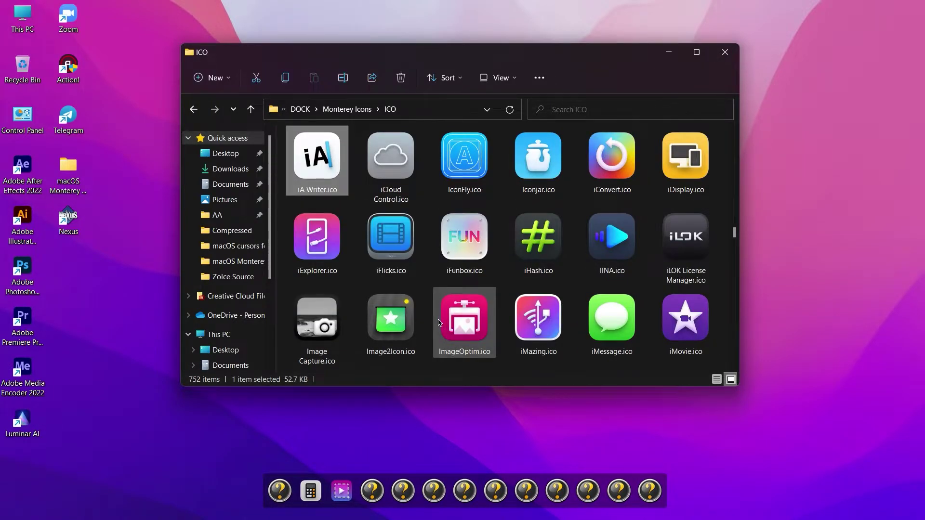
pyautogui.scroll(-3, 439, 322)
pyautogui.click(458, 347)
pyautogui.moveTo(458, 347); pyautogui.dragTo(372, 488)
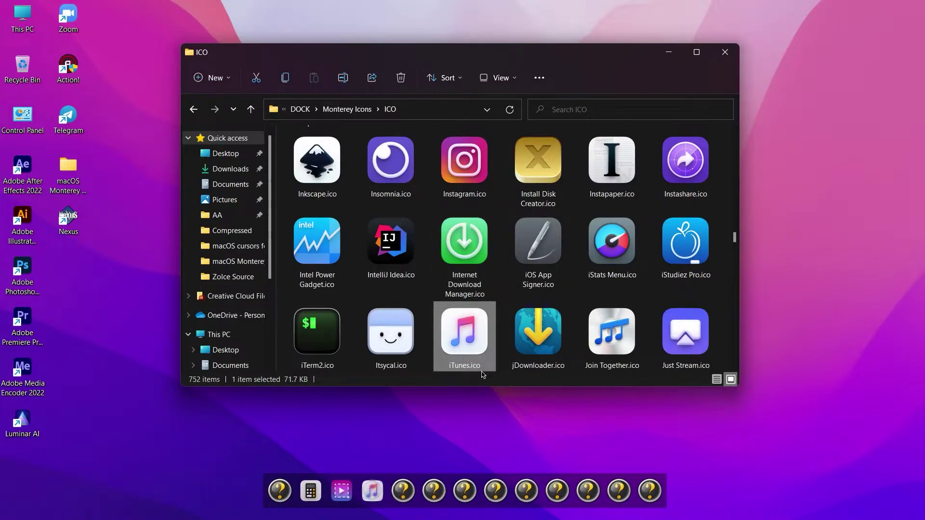
# Step: Assign the Microsoft Edge icon to the dock item after iTunes and the App Store icon to the one following it
pyautogui.press('m')
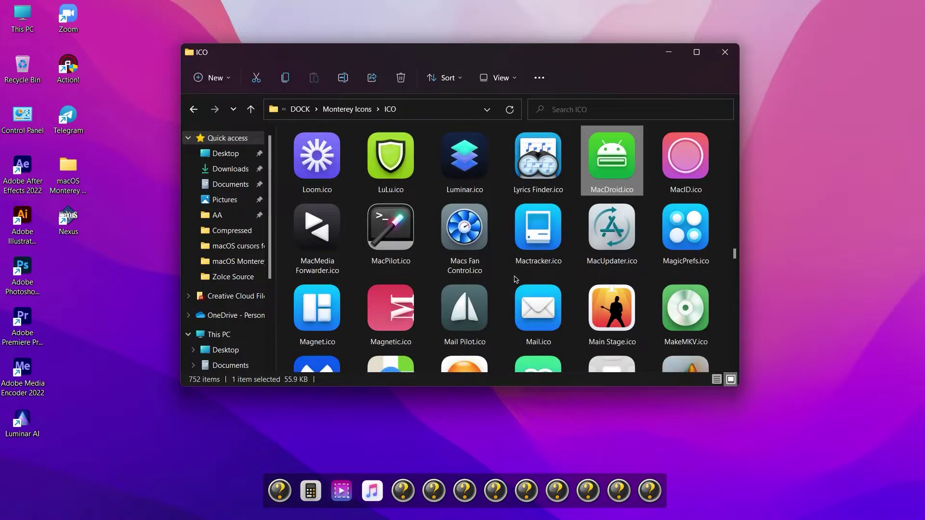
pyautogui.scroll(-5, 529, 291)
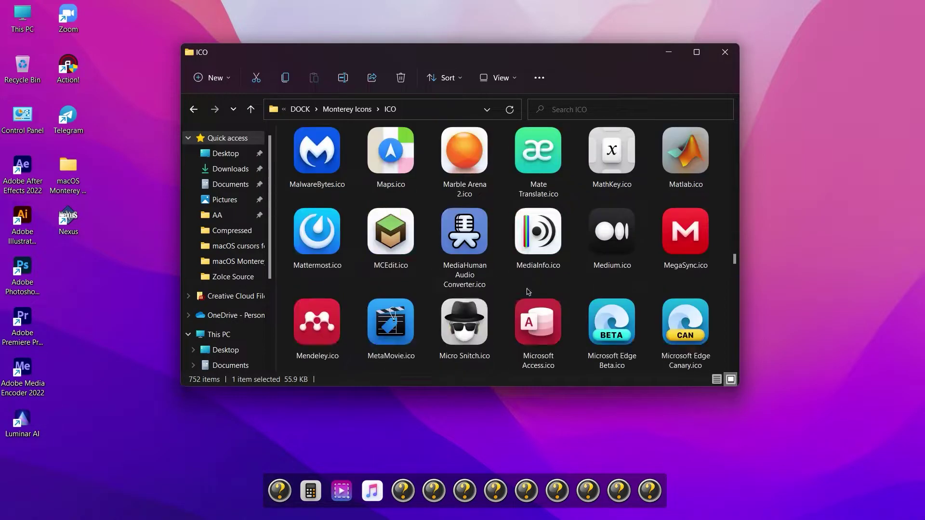
pyautogui.moveTo(391, 232); pyautogui.dragTo(403, 491)
pyautogui.click(511, 320)
pyautogui.scroll(-1, 510, 320)
pyautogui.write('app')
pyautogui.moveTo(391, 244); pyautogui.dragTo(433, 490)
# Step: Assign the Spotify icon to the dock's Spotify item and the YouTube icon to the item beside it
pyautogui.write('sp')
pyautogui.moveTo(612, 236); pyautogui.dragTo(464, 490)
pyautogui.press('y')
pyautogui.moveTo(684, 250); pyautogui.dragTo(496, 490)
# Step: Assign the NordVPN icon to the dock's eleventh item and the Notion icon to the ninth item
pyautogui.write('batno')
pyautogui.moveTo(684, 260); pyautogui.dragTo(588, 490)
pyautogui.moveTo(538, 322); pyautogui.dragTo(526, 490)
# Step: Assign the gear icon to the dock's Settings item and the terminal icon to the second-to-last item
pyautogui.write('sys')
pyautogui.moveTo(611, 248); pyautogui.dragTo(557, 490)
pyautogui.press('w')
pyautogui.moveTo(543, 272); pyautogui.dragTo(619, 490)
# Step: Assign iMazing.ico to the last item in the dock
pyautogui.write('pph')
pyautogui.scroll(-10, 564, 291)
pyautogui.press('i')
pyautogui.moveTo(538, 318); pyautogui.dragTo(635, 490)
# Step: Remove the Spotify item from the dock and assign Shift.ico to the Run item
pyautogui.rightClick(659, 486)
pyautogui.click(670, 416)
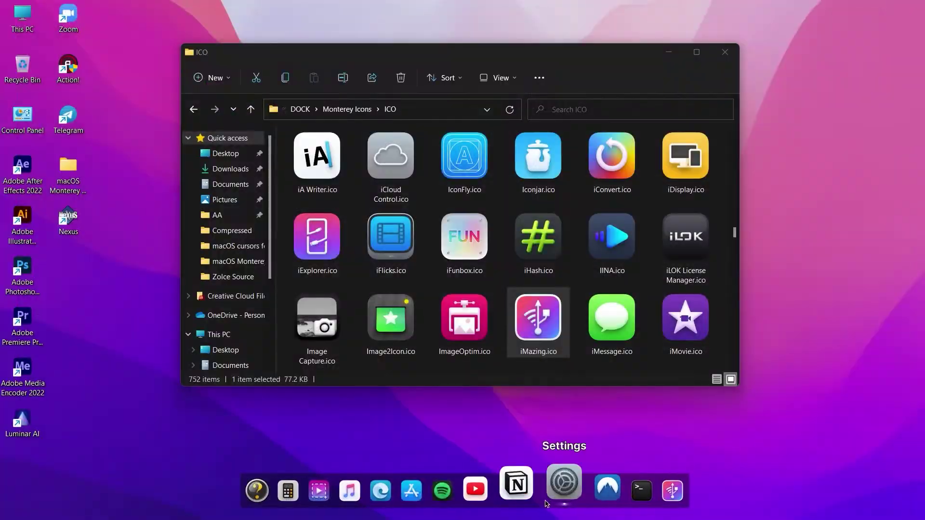
pyautogui.rightClick(471, 482)
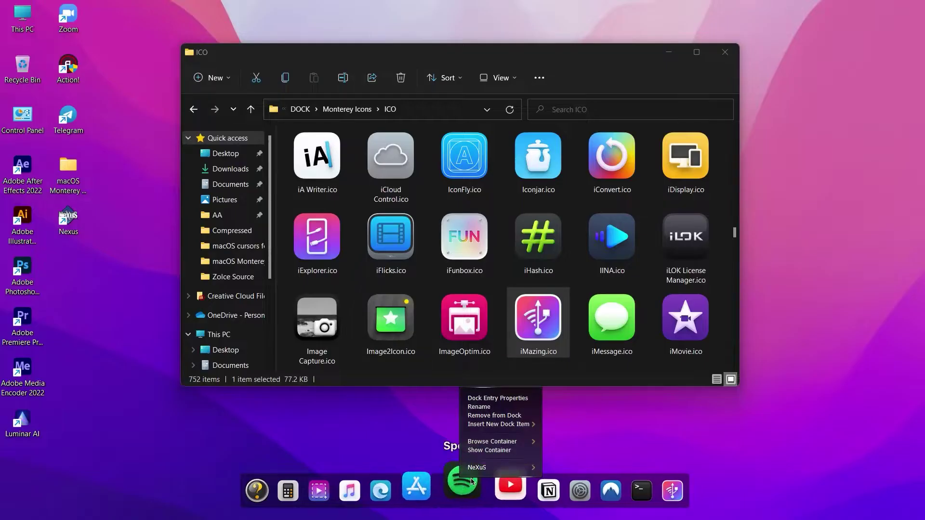
pyautogui.click(497, 398)
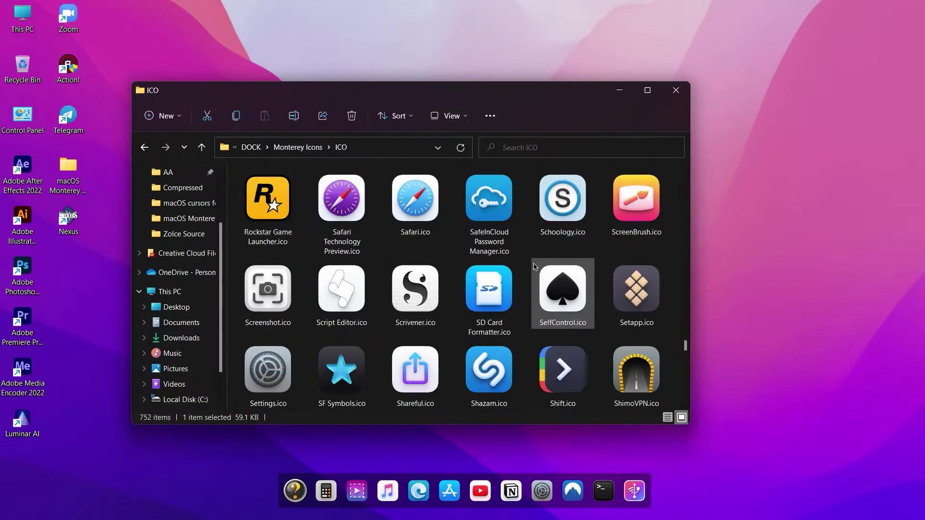
pyautogui.moveTo(563, 370); pyautogui.dragTo(316, 490)
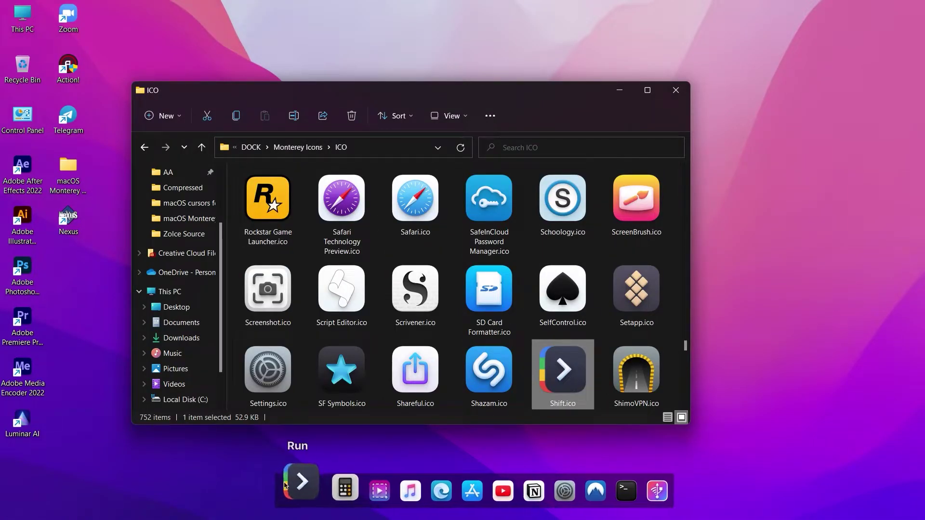
pyautogui.click(500, 504)
pyautogui.click(378, 312)
pyautogui.press('super')
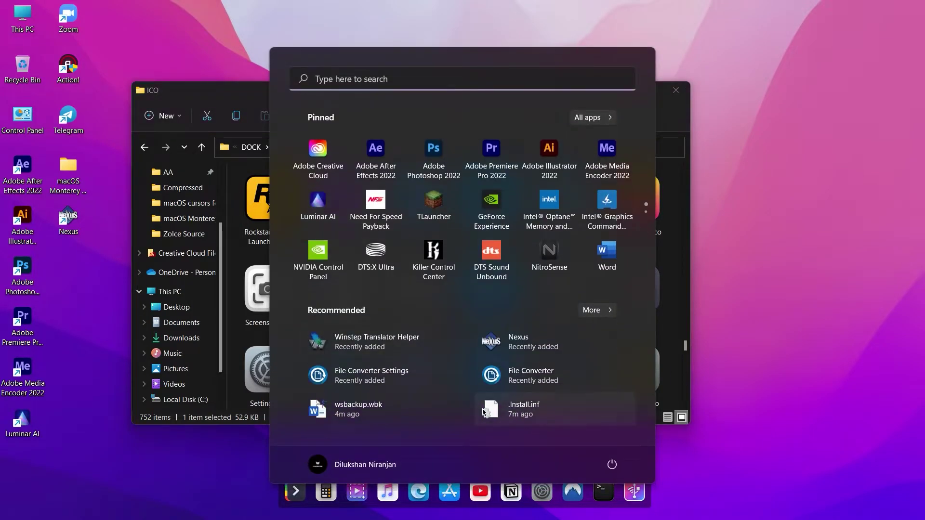
pyautogui.click(698, 358)
pyautogui.moveTo(299, 88); pyautogui.dragTo(408, 76)
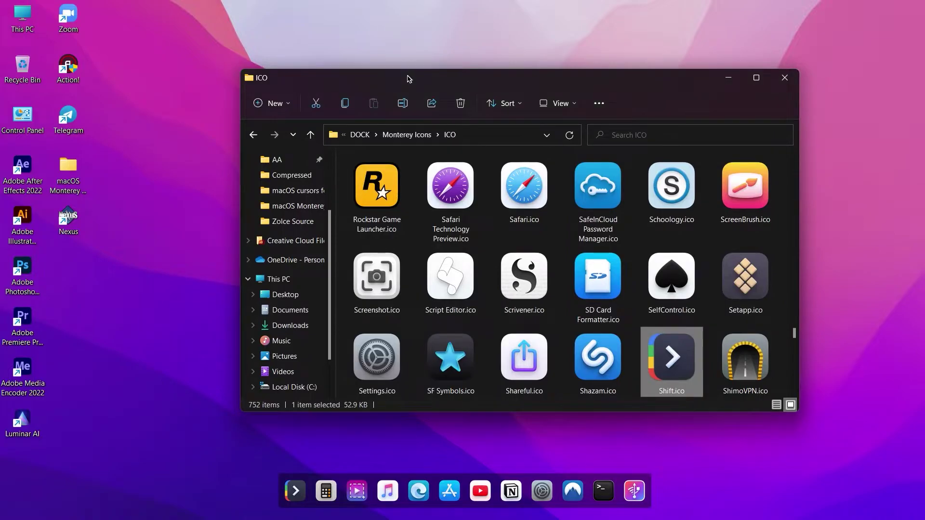
pyautogui.click(295, 497)
pyautogui.click(140, 493)
# Step: Add the desktop's Adobe Premiere Pro 2022 shortcut to the dock after Run and assign it Adobe Premiere Pro.ico
pyautogui.moveTo(18, 330); pyautogui.dragTo(313, 493)
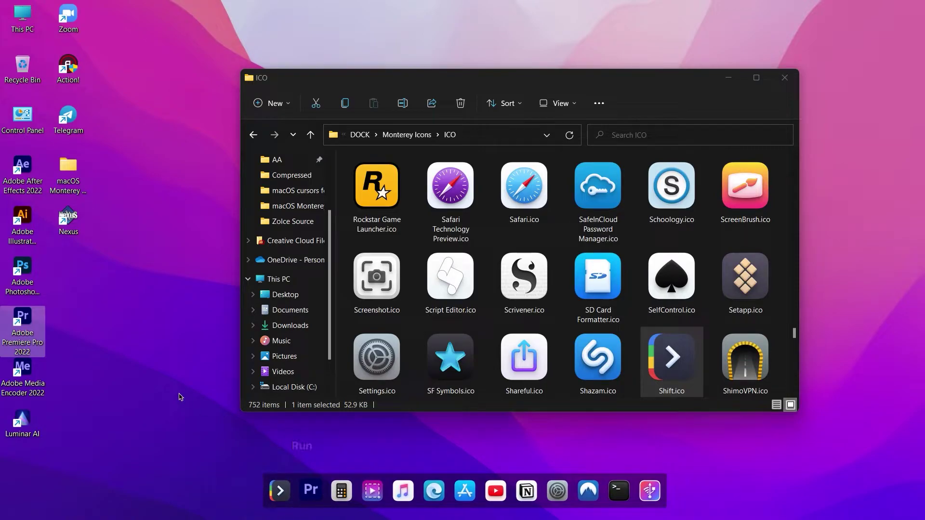
pyautogui.click(476, 386)
pyautogui.press('a')
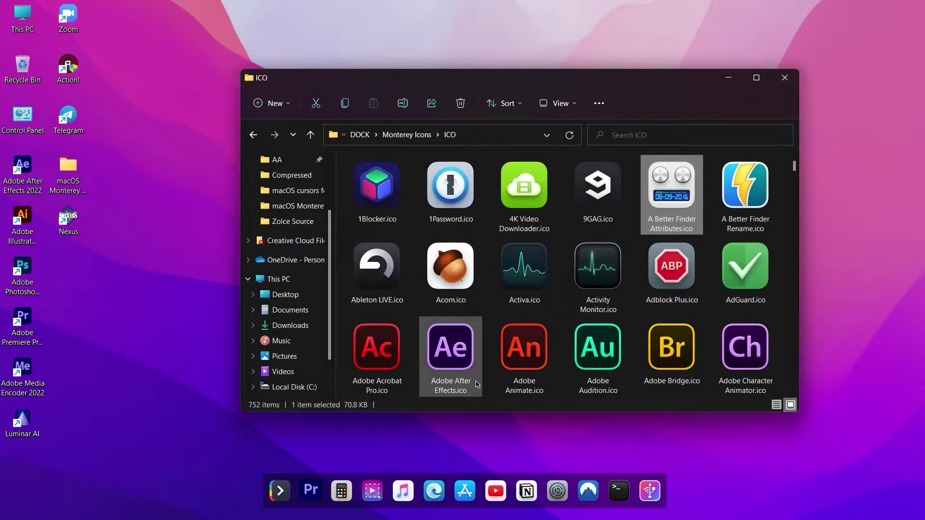
pyautogui.press('a')
pyautogui.press('a')
pyautogui.press('a')
pyautogui.scroll(-3, 477, 384)
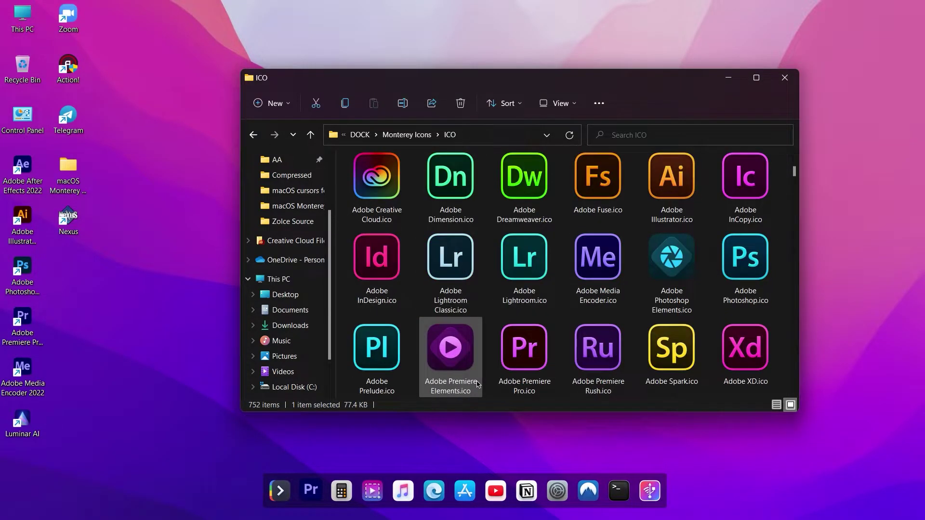
pyautogui.moveTo(513, 355); pyautogui.dragTo(310, 489)
# Step: Add the After Effects and Photoshop shortcuts on either side of Premiere Pro in the dock, assigning each its matching Adobe icon
pyautogui.moveTo(13, 169); pyautogui.dragTo(309, 484)
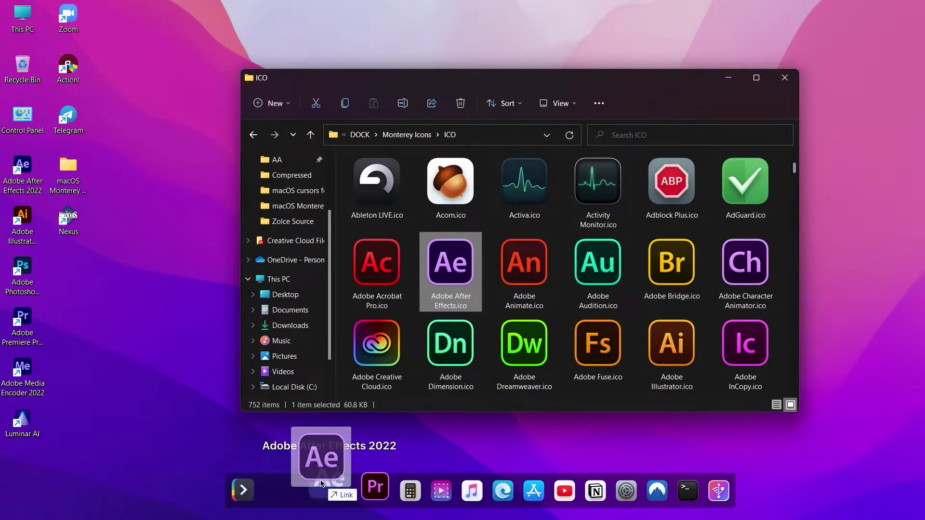
pyautogui.moveTo(23, 274); pyautogui.dragTo(351, 494)
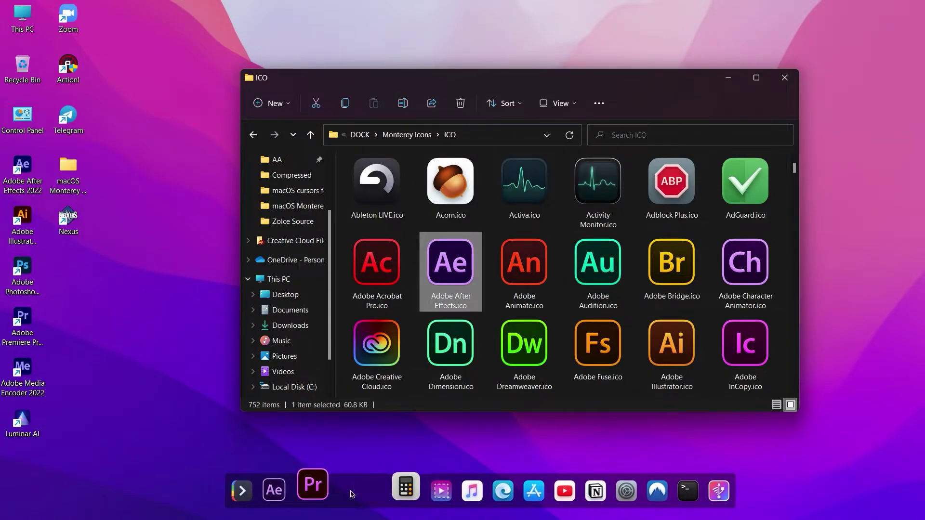
pyautogui.moveTo(351, 494); pyautogui.dragTo(343, 492)
pyautogui.click(600, 316)
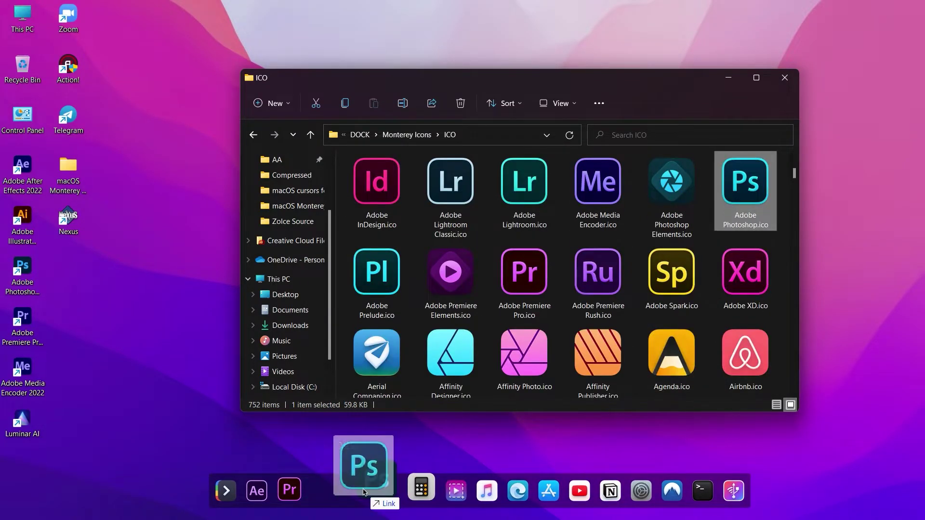
pyautogui.moveTo(377, 454); pyautogui.dragTo(356, 484)
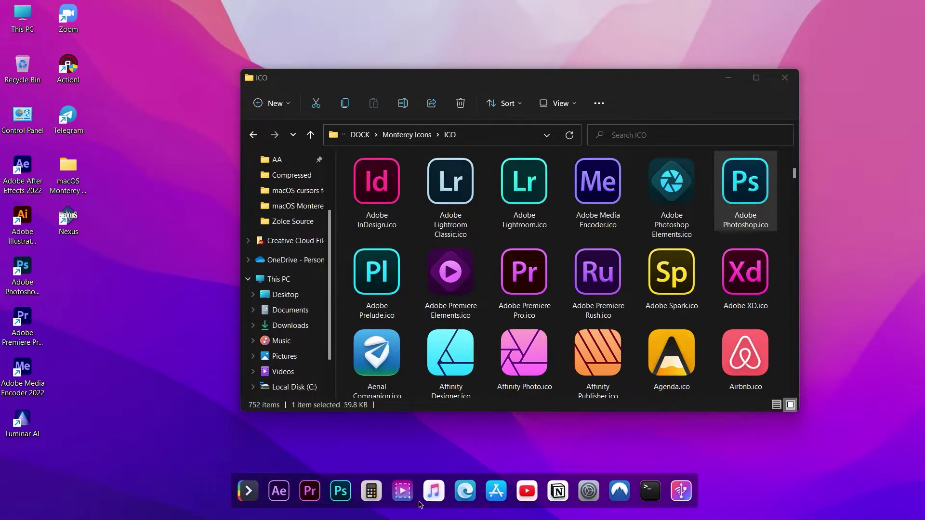
# Step: Open the ProtonVPN folder inside Program Files (x86)\Proton Technologies on Local Disk (C:)
pyautogui.doubleClick(22, 26)
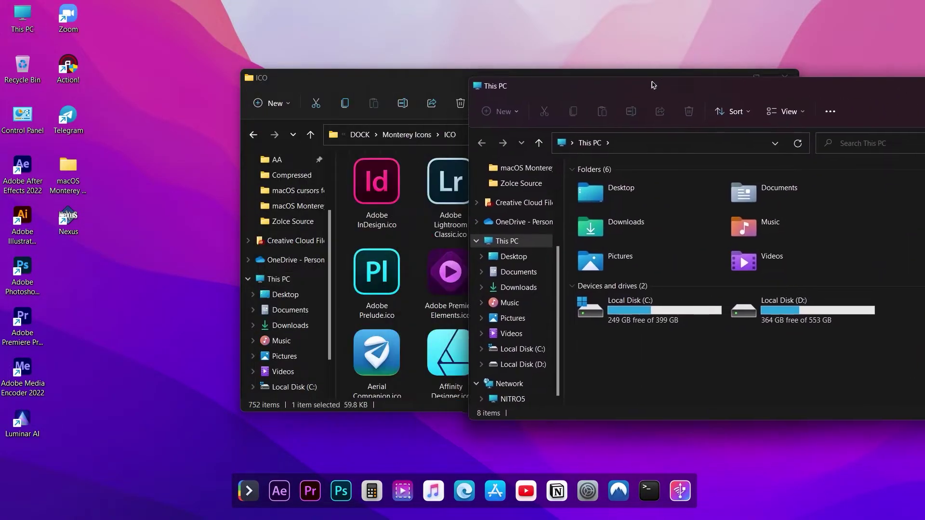
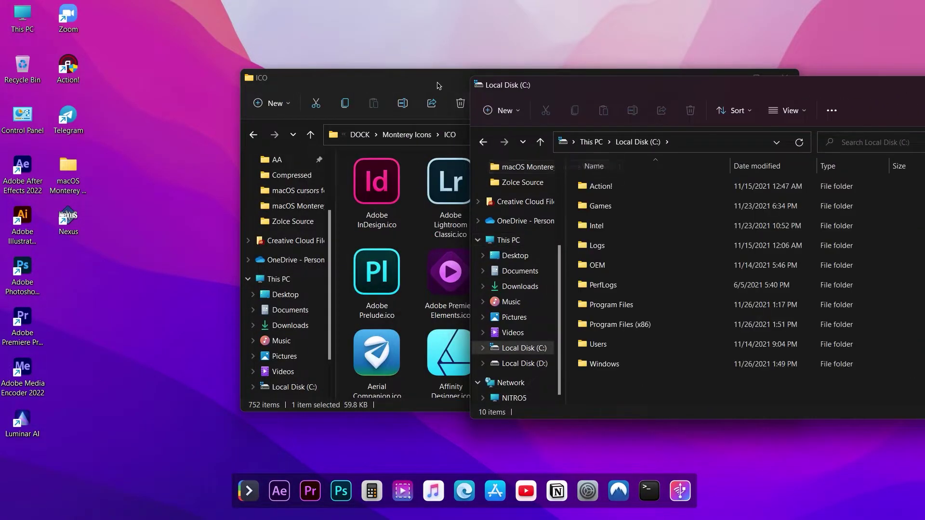
pyautogui.moveTo(591, 87); pyautogui.dragTo(322, 57)
pyautogui.click(328, 299)
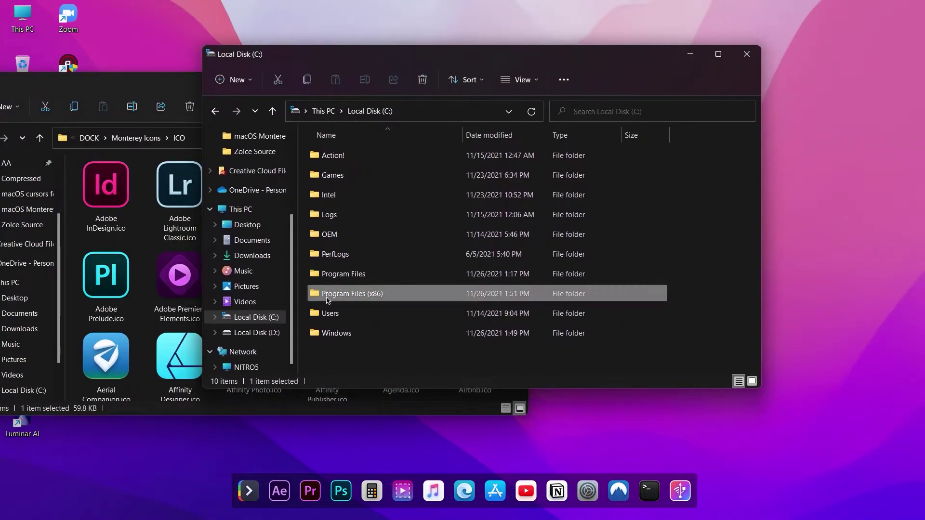
pyautogui.doubleClick(353, 293)
pyautogui.scroll(-5, 354, 211)
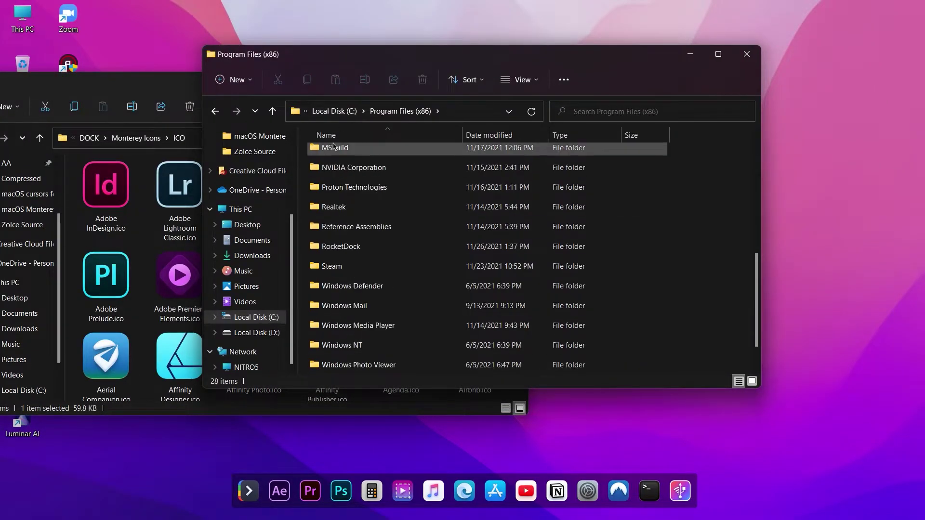
pyautogui.scroll(2, 352, 276)
pyautogui.doubleClick(354, 290)
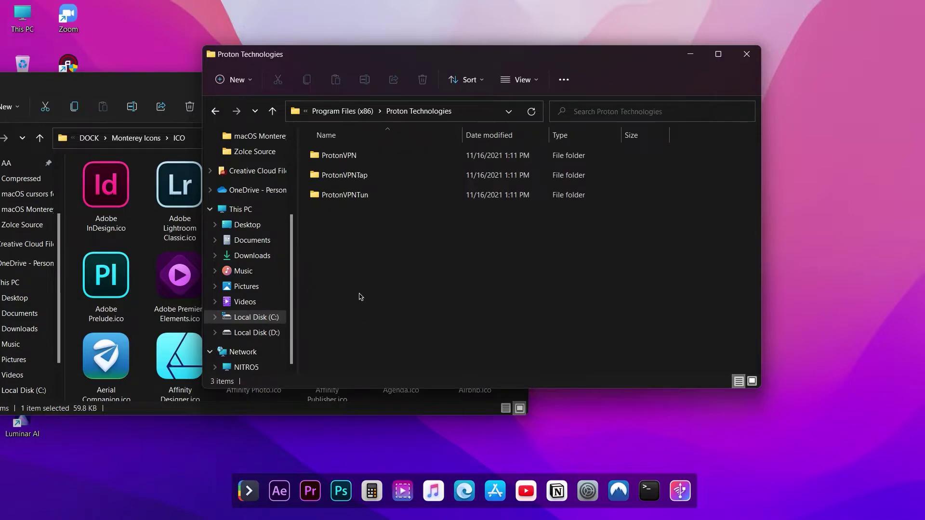
pyautogui.doubleClick(336, 156)
# Step: Add ProtonVPN.exe to the dock between the Edge and App Store items
pyautogui.scroll(-10, 333, 299)
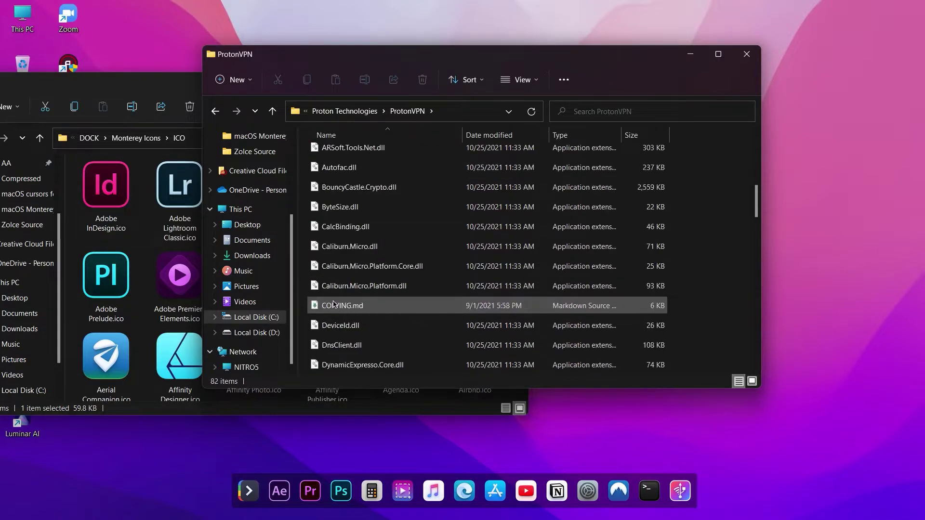
pyautogui.scroll(-8, 332, 302)
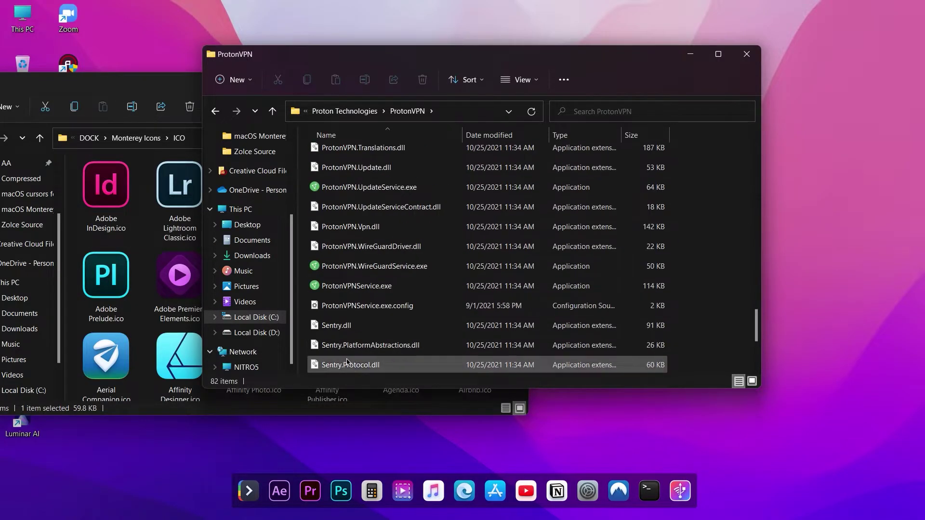
pyautogui.scroll(-3, 352, 300)
pyautogui.scroll(3, 353, 300)
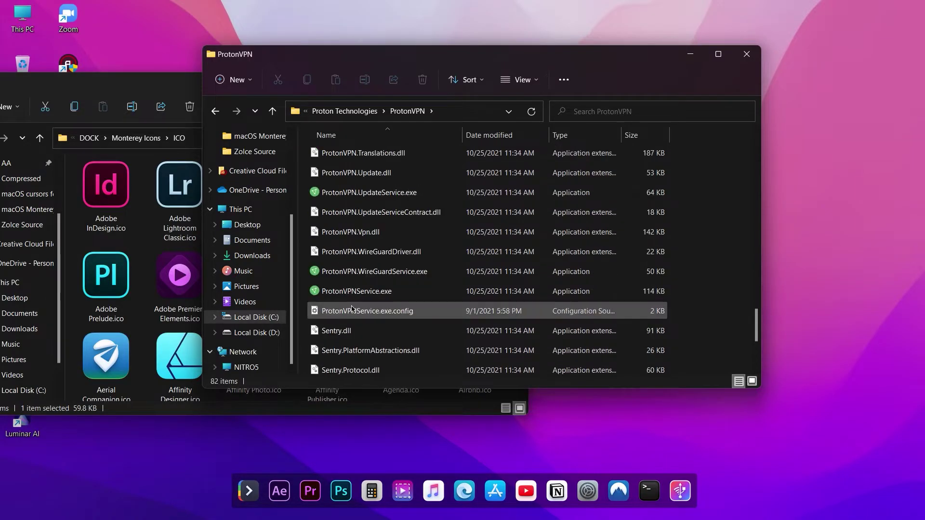
pyautogui.scroll(5, 366, 289)
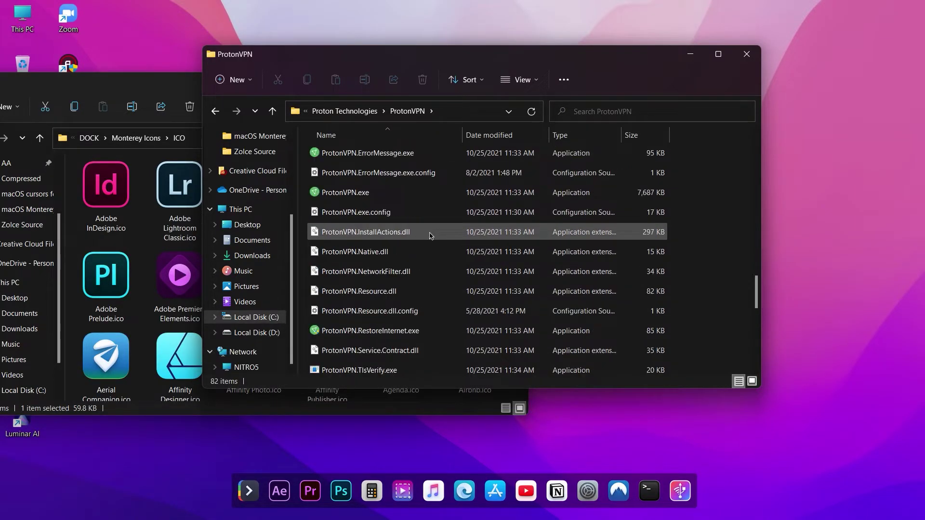
pyautogui.click(343, 259)
pyautogui.moveTo(341, 261); pyautogui.dragTo(500, 482)
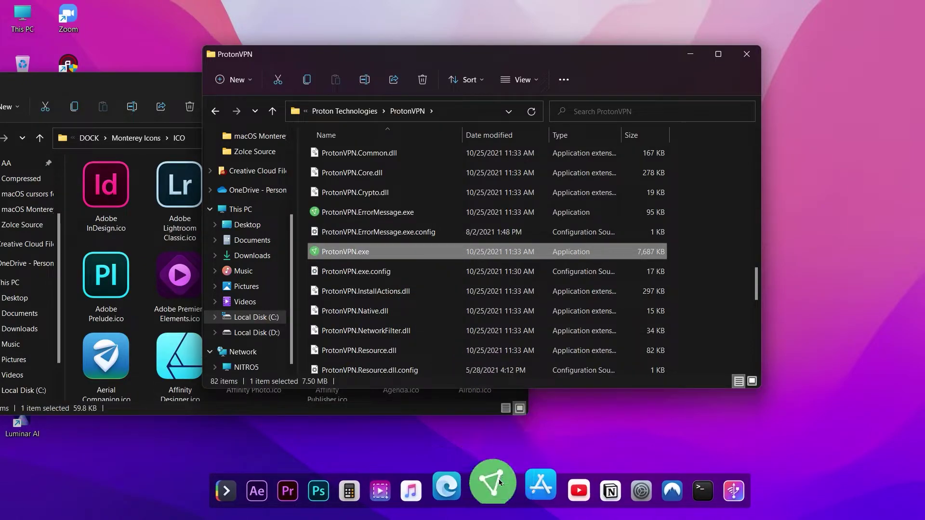
# Step: Assign ProtonVPN.ico from the Monterey ICO folder to the ProtonVPN item in the dock
pyautogui.click(132, 285)
pyautogui.press('p')
pyautogui.press('p')
pyautogui.press('p')
pyautogui.press('p')
pyautogui.press('p')
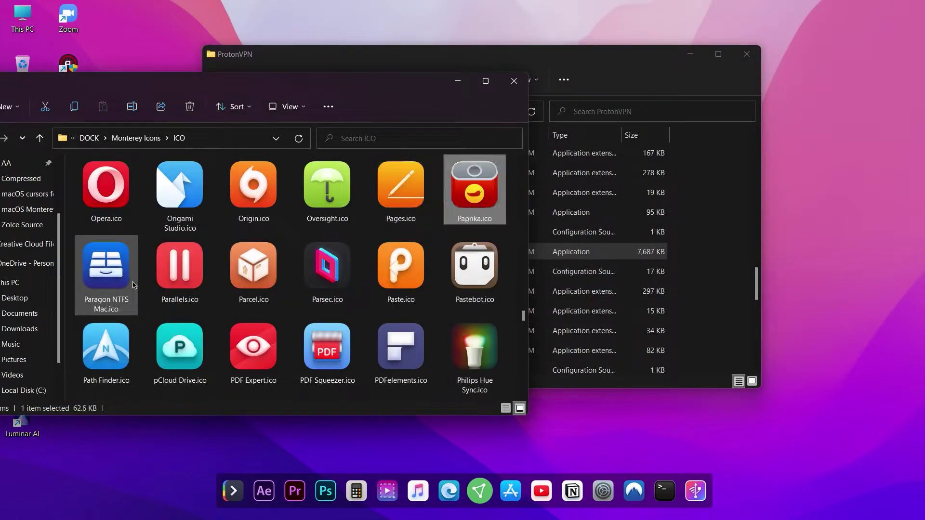
pyautogui.press('p')
pyautogui.scroll(-3, 159, 283)
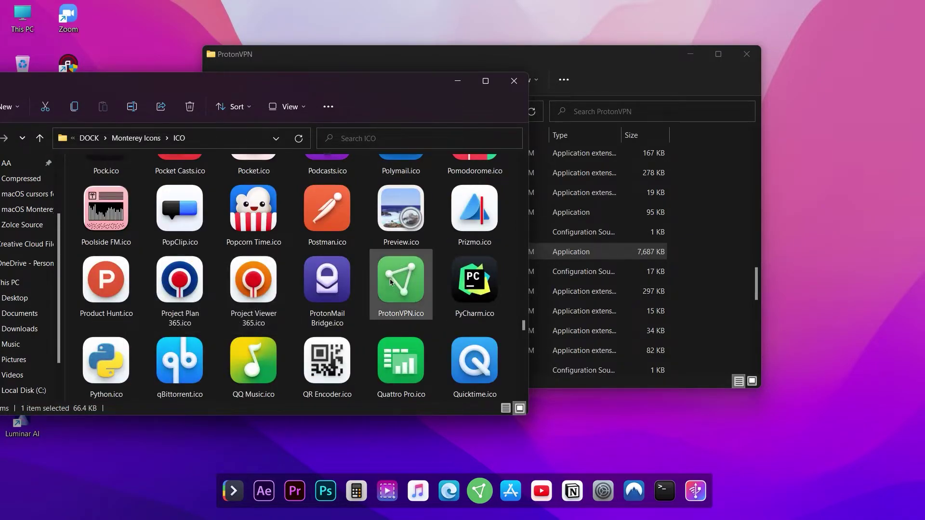
pyautogui.moveTo(403, 285); pyautogui.dragTo(476, 497)
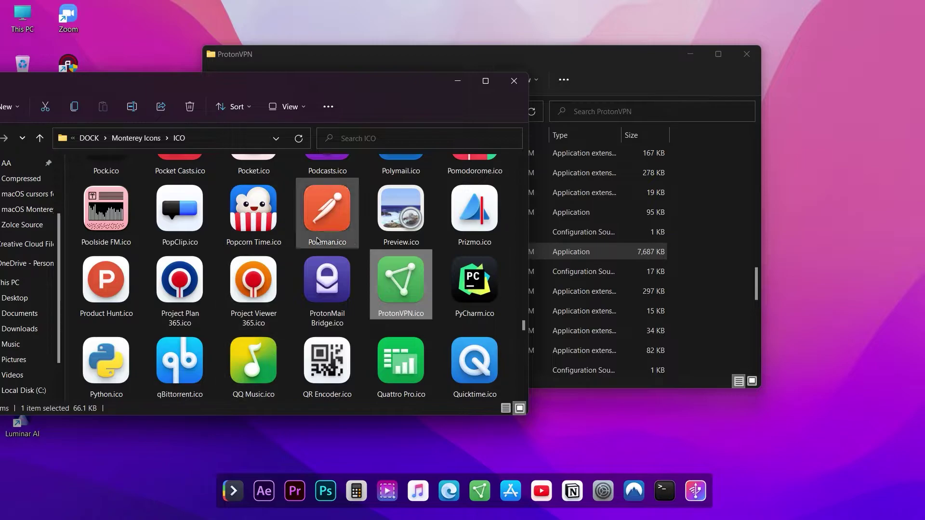
# Step: Return the ProtonVPN folder window to Program Files (x86)
pyautogui.click(601, 368)
pyautogui.hotkey('alt', 'Left')
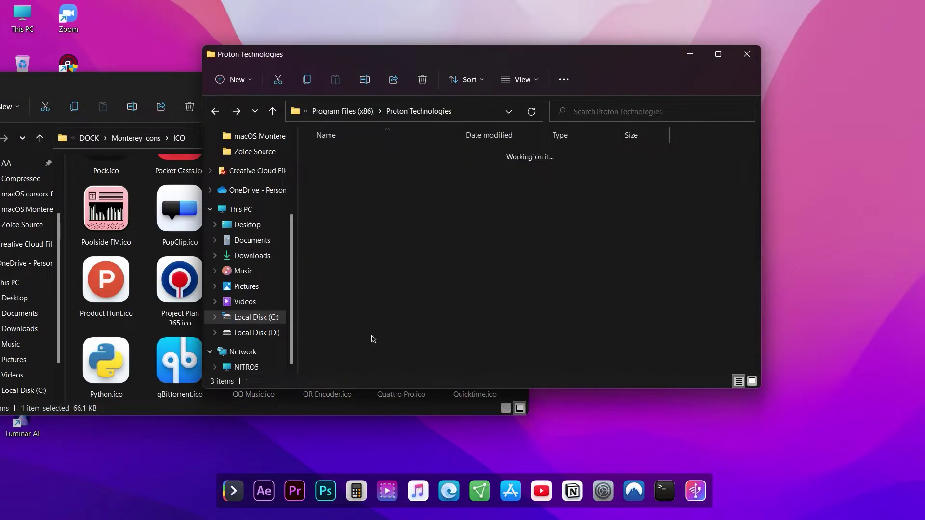
pyautogui.hotkey('alt', 'Up')
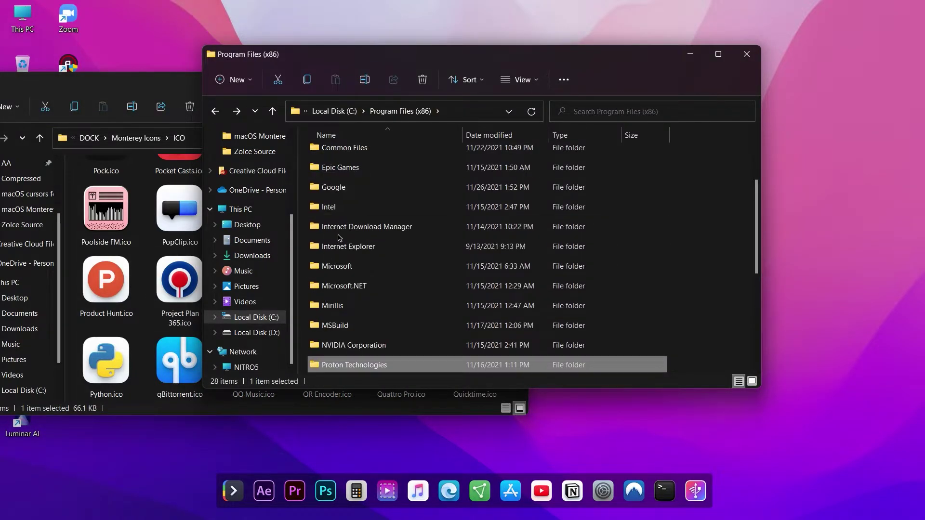
pyautogui.press('a')
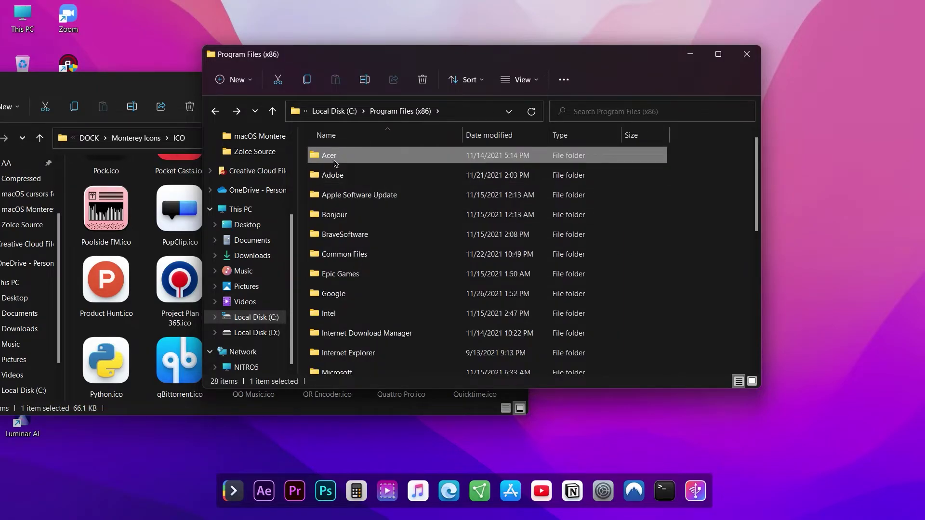
pyautogui.doubleClick(335, 161)
pyautogui.click(335, 161)
pyautogui.hotkey('alt', 'Left')
# Step: Add PSLauncher.exe from Program Files\Acer\NitroSense Service on Local Disk (C:) to the dock, directly after Photoshop
pyautogui.hotkey('alt', 'Left')
pyautogui.doubleClick(325, 276)
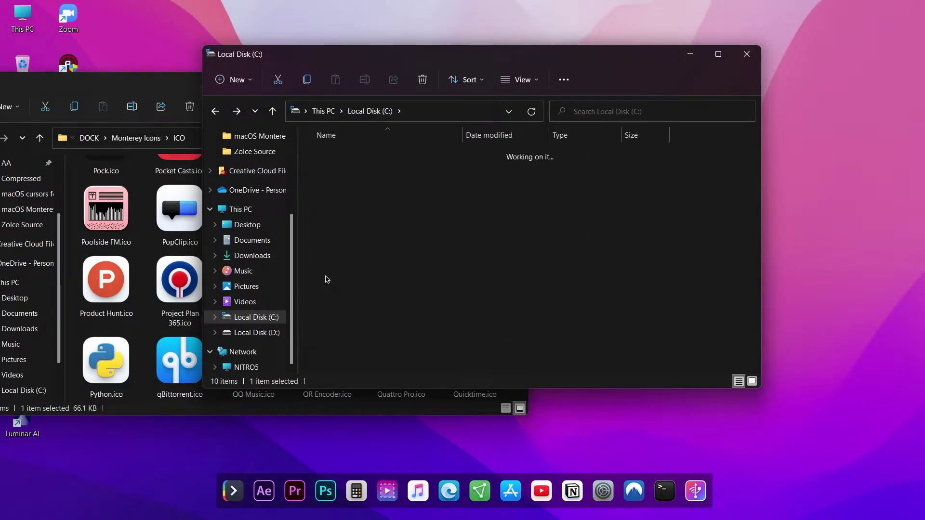
pyautogui.click(328, 155)
pyautogui.doubleClick(327, 157)
pyautogui.doubleClick(328, 156)
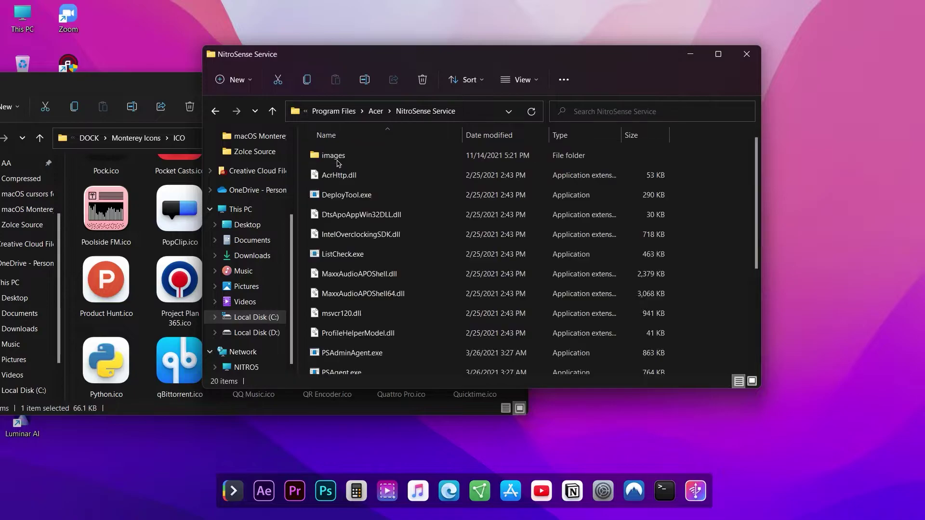
pyautogui.scroll(-2, 339, 248)
pyautogui.moveTo(346, 306); pyautogui.dragTo(348, 485)
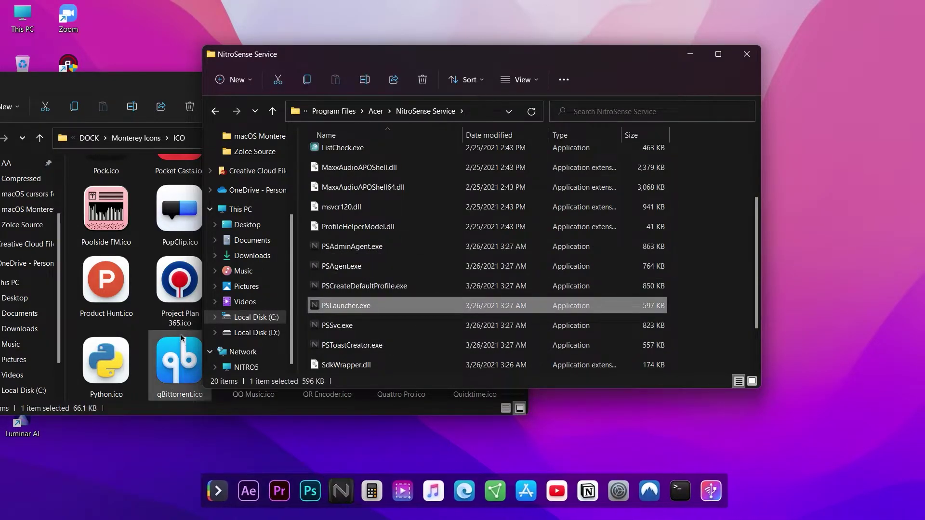
# Step: Assign smcFanControl.ico from the Monterey ICO folder to the PSLauncher item in the dock
pyautogui.click(187, 356)
pyautogui.scroll(-10, 187, 338)
pyautogui.scroll(10, 288, 311)
pyautogui.scroll(-10, 288, 310)
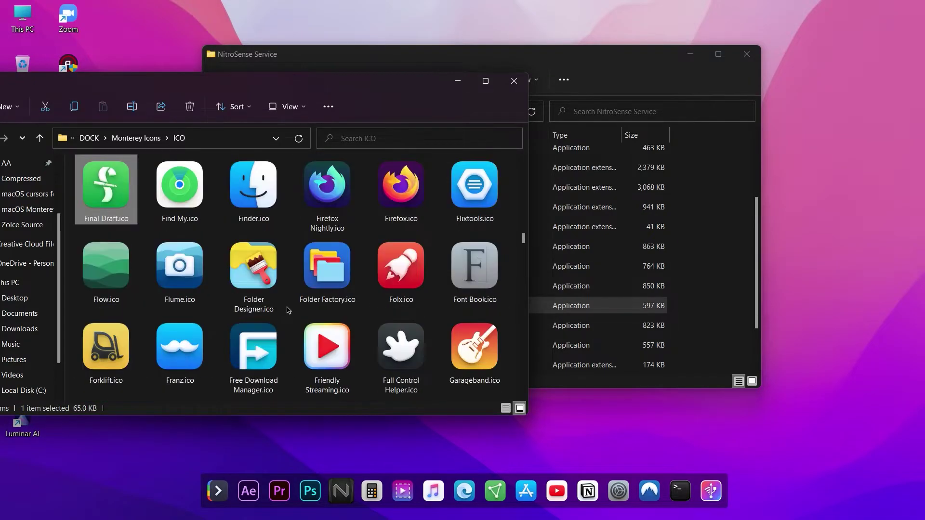
pyautogui.scroll(1, 289, 309)
pyautogui.moveTo(303, 299); pyautogui.dragTo(345, 493)
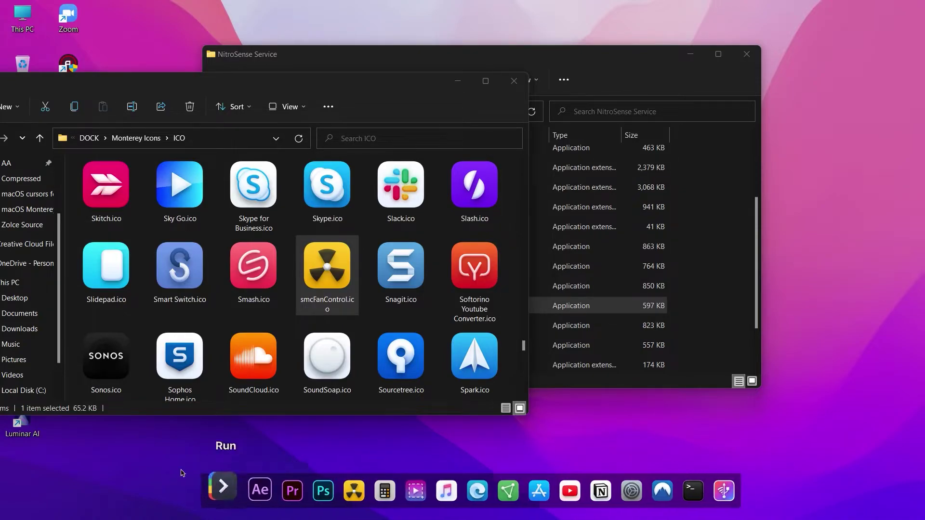
# Step: Close both folder windows and open the MENU BAR folder of the desktop's macOS Monterey theme folder
pyautogui.click(514, 81)
pyautogui.click(747, 54)
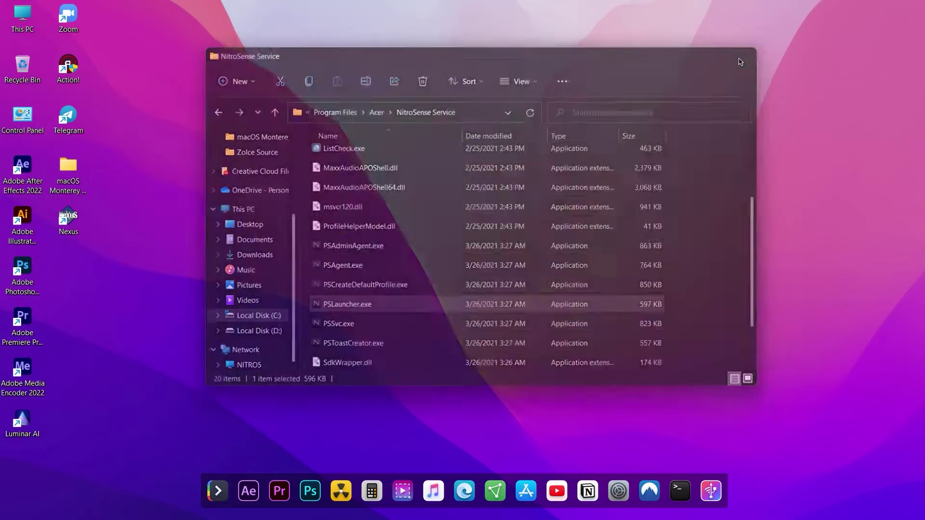
pyautogui.doubleClick(72, 174)
pyautogui.click(338, 197)
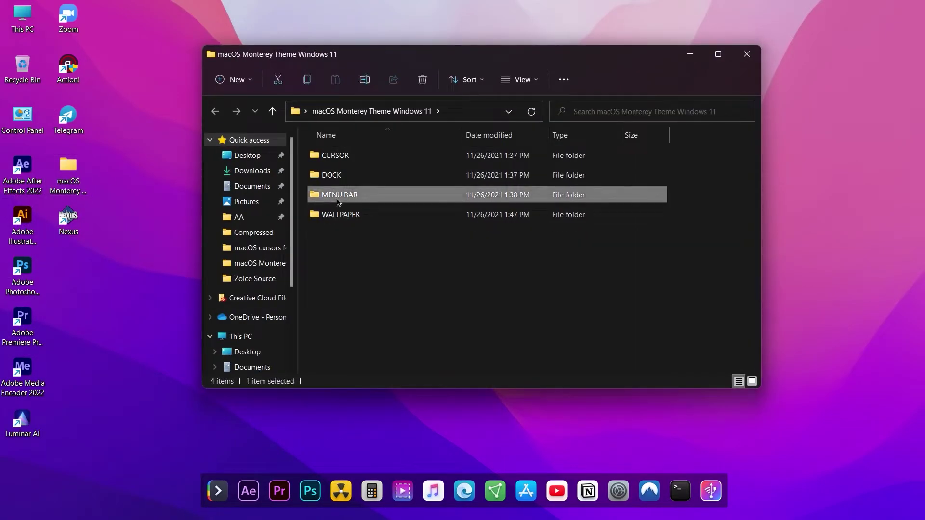
pyautogui.doubleClick(339, 198)
# Step: Install Rainmeter from Rainmeter-4.5.5.exe in English as a standard installation and run it on finishing
pyautogui.doubleClick(348, 175)
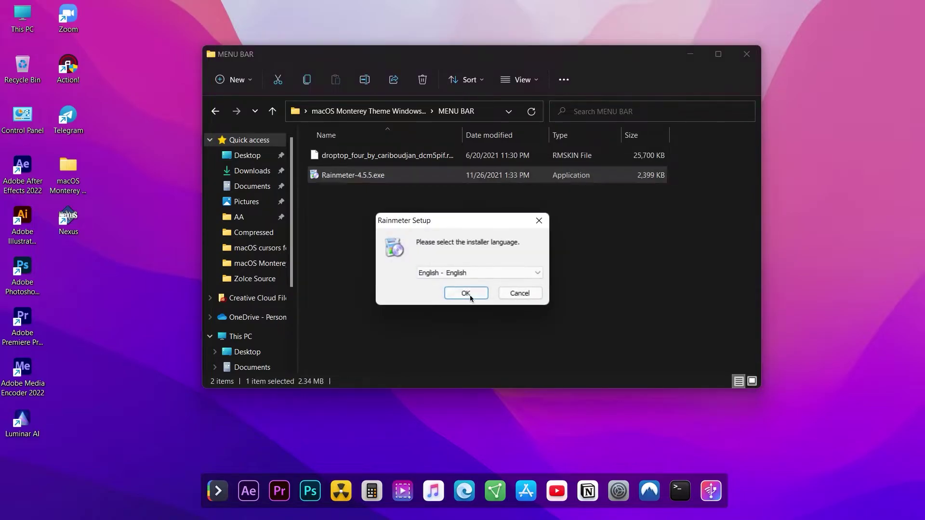
pyautogui.click(466, 293)
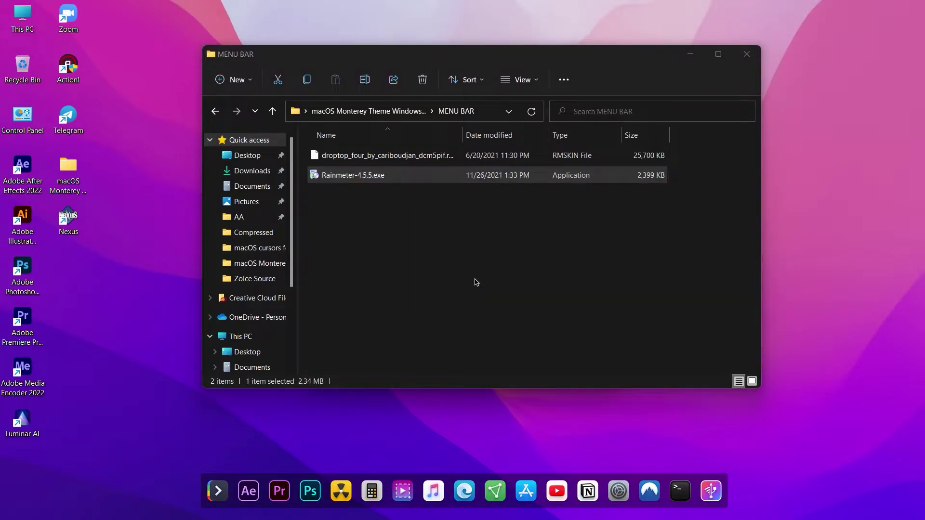
pyautogui.moveTo(503, 59); pyautogui.dragTo(746, 82)
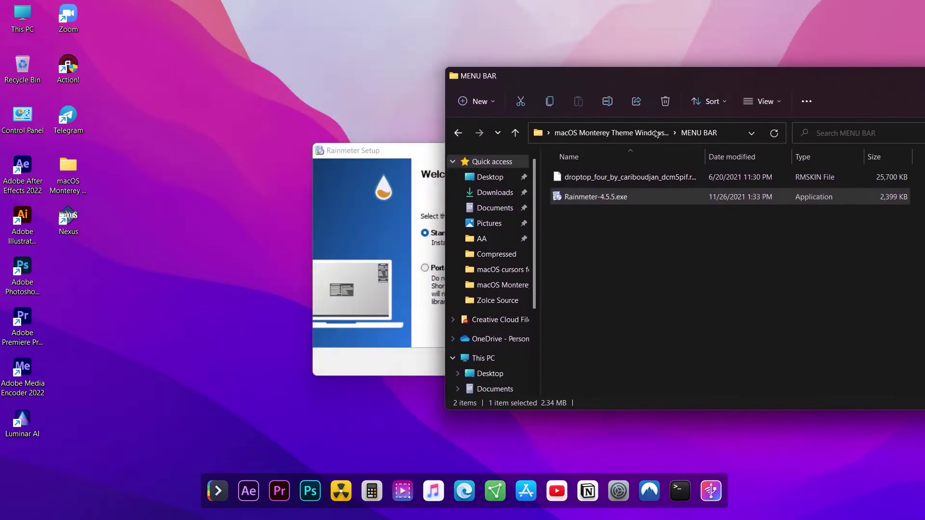
pyautogui.click(408, 236)
pyautogui.click(529, 362)
pyautogui.click(530, 361)
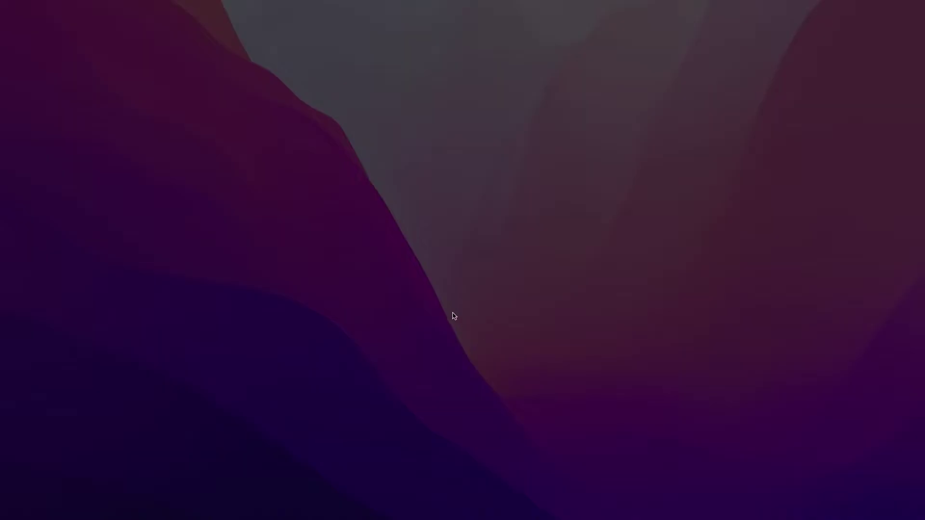
pyautogui.click(415, 356)
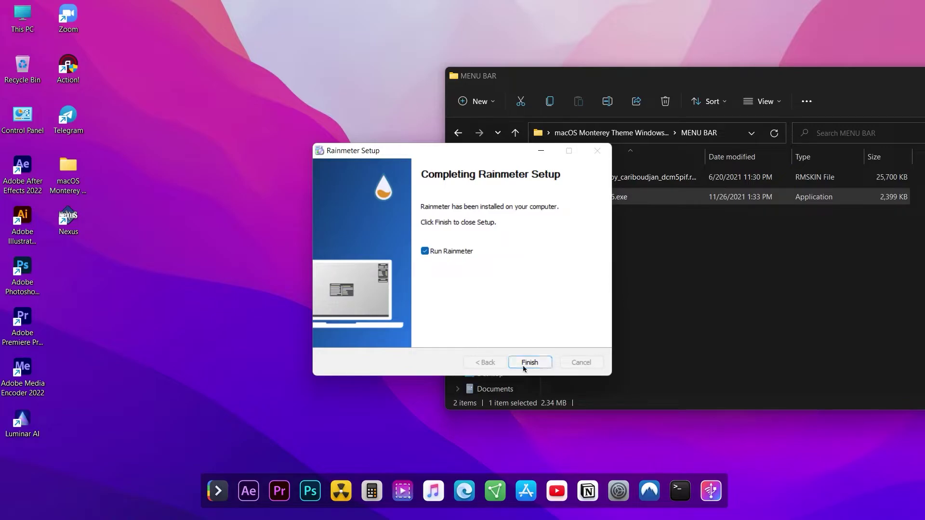
pyautogui.click(524, 366)
# Step: Unload Rainmeter's default Welcome, Clock, System and Disk skins from the desktop
pyautogui.rightClick(389, 257)
pyautogui.click(445, 393)
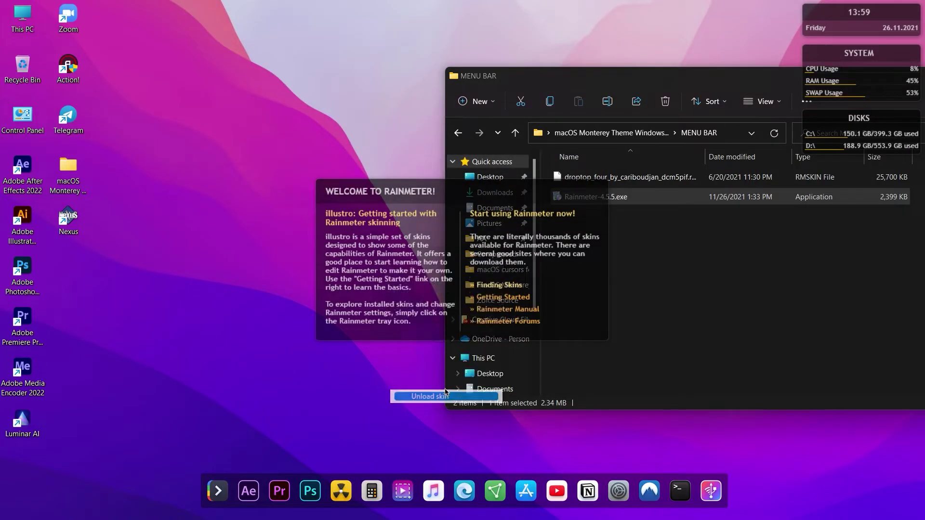
pyautogui.rightClick(855, 26)
pyautogui.click(856, 166)
pyautogui.moveTo(820, 83); pyautogui.dragTo(530, 85)
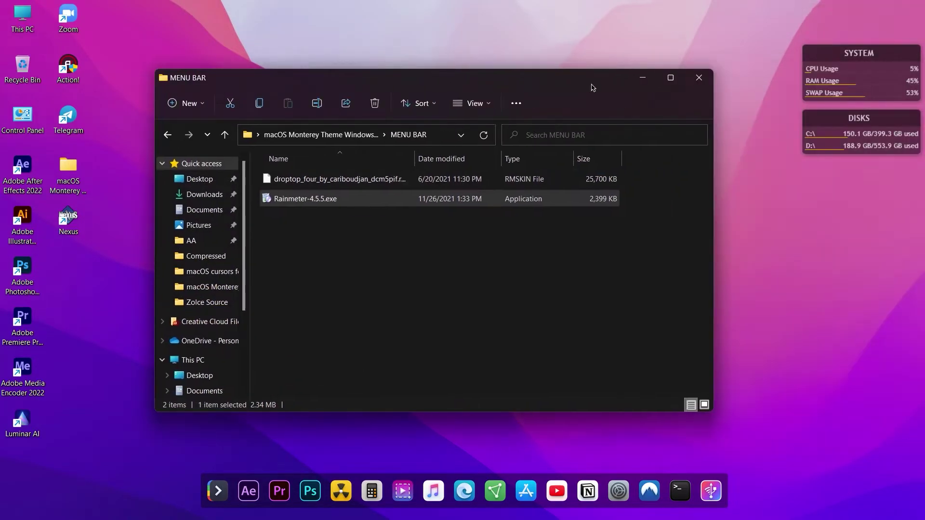
pyautogui.rightClick(816, 70)
pyautogui.click(852, 212)
pyautogui.rightClick(827, 134)
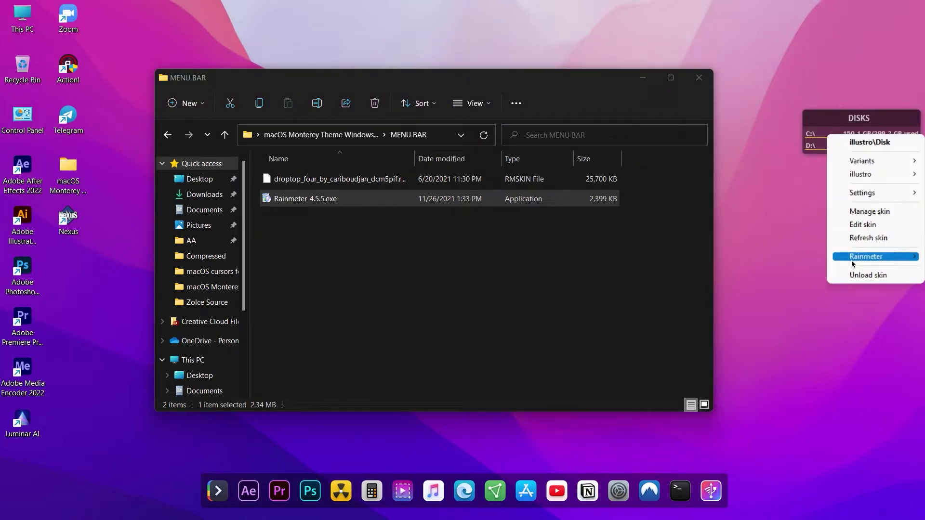
pyautogui.click(868, 275)
# Step: Install the droptop four skin package with its included skins loaded, and set up Droptop in English US with Always show Droptop
pyautogui.doubleClick(303, 182)
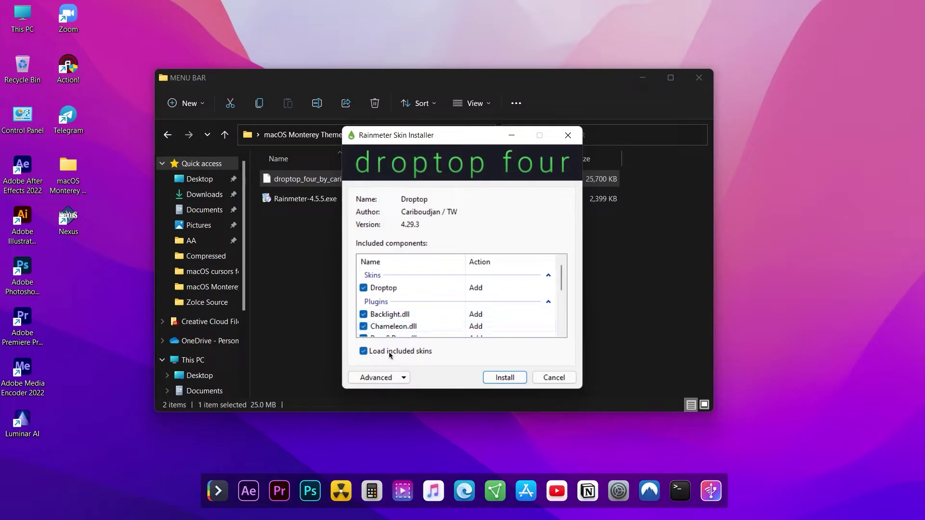
pyautogui.click(505, 378)
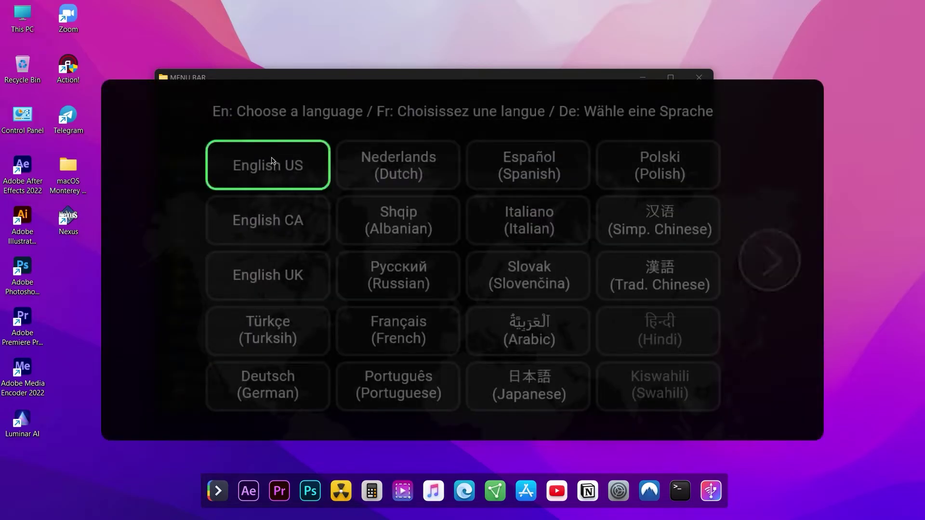
pyautogui.click(769, 261)
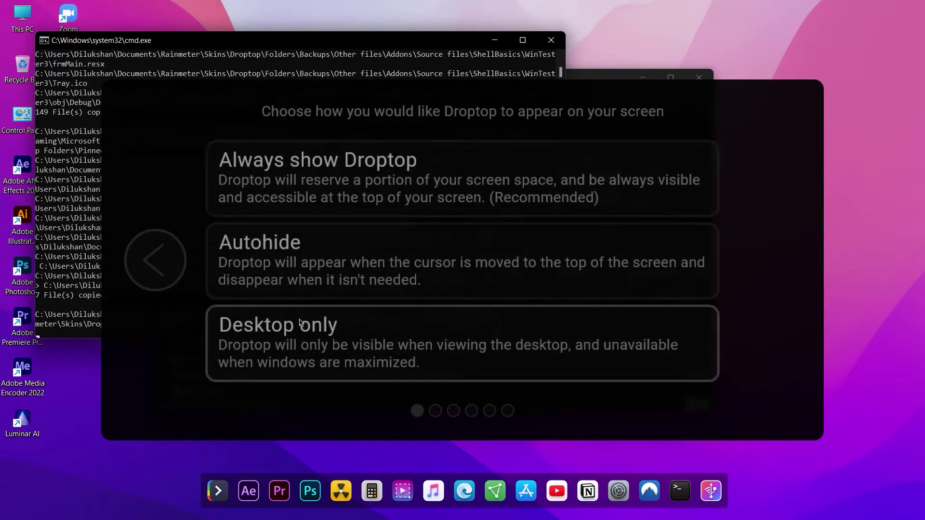
pyautogui.click(323, 181)
pyautogui.click(780, 270)
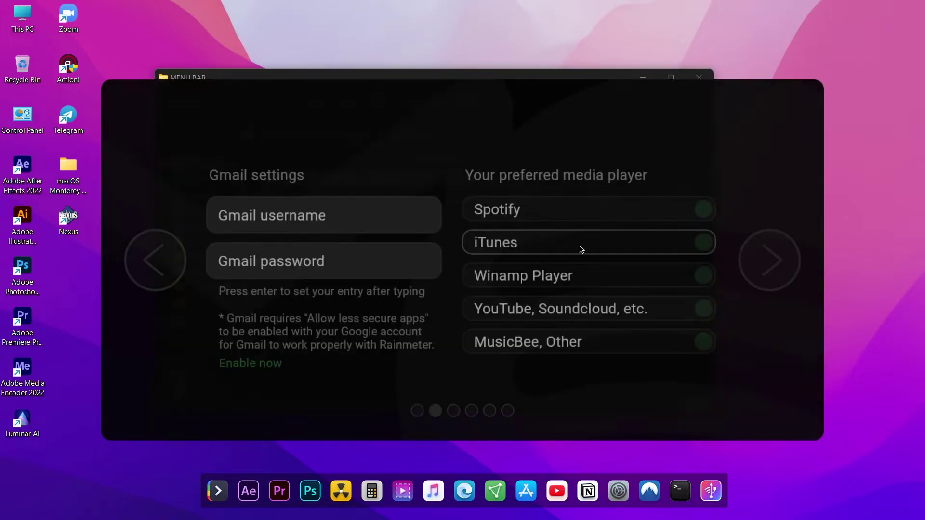
# Step: Complete the Droptop setup with the Apple home button and Default color option, skipping the Gmail and media player settings and the supporter offer
pyautogui.click(794, 283)
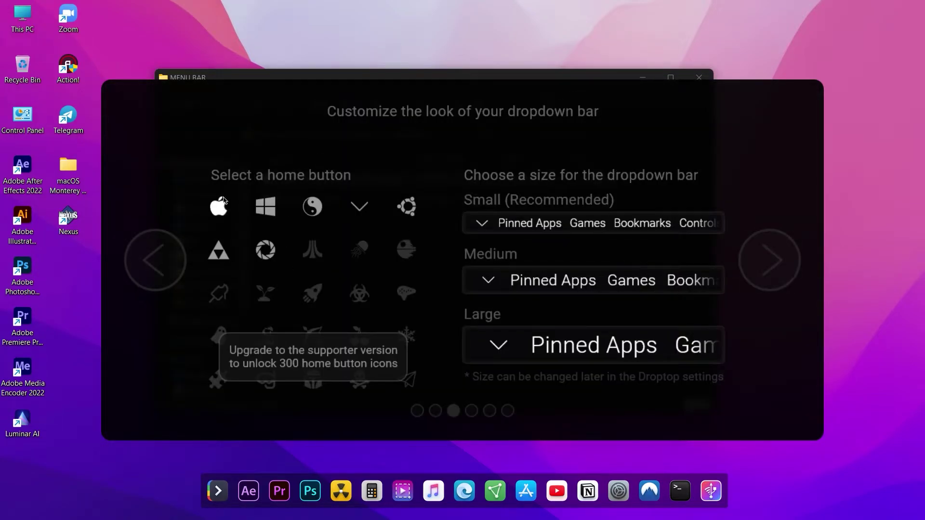
pyautogui.click(770, 268)
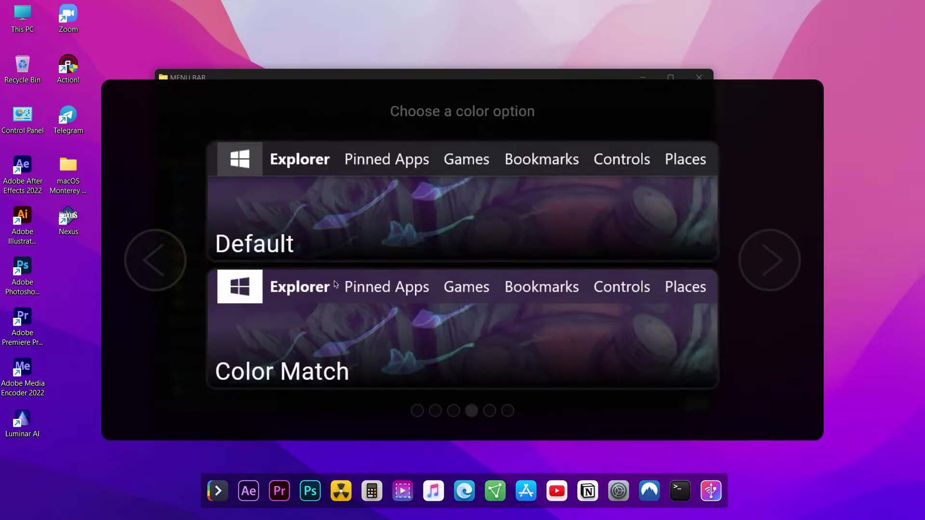
pyautogui.click(346, 214)
pyautogui.click(769, 264)
pyautogui.click(609, 234)
pyautogui.click(785, 260)
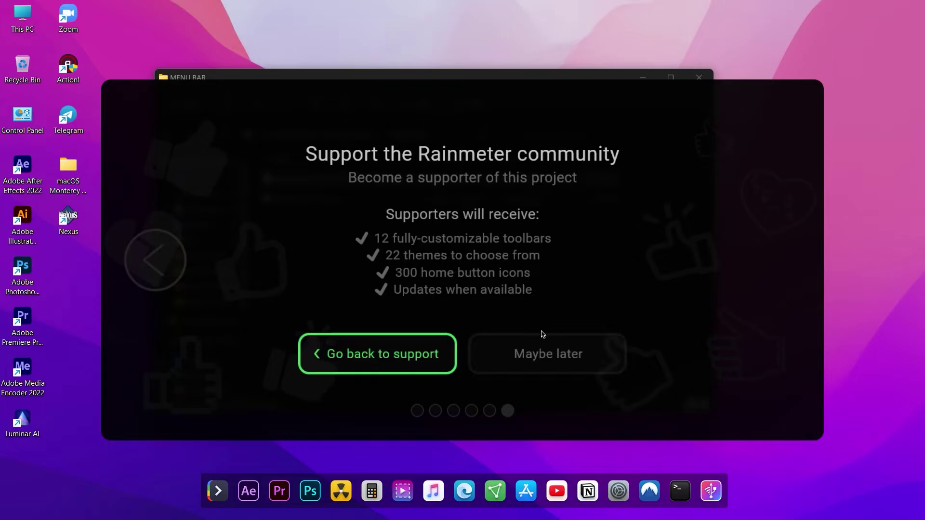
pyautogui.click(547, 340)
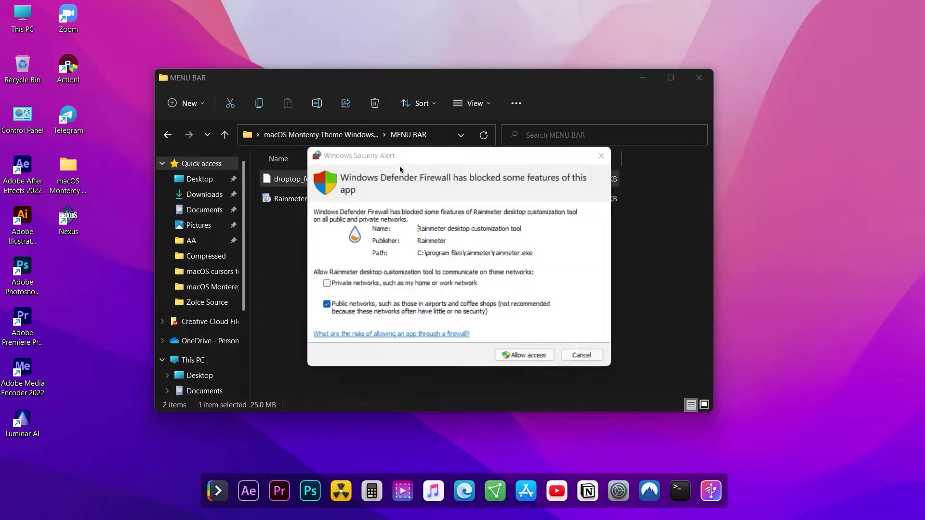
# Step: Allow Rainmeter through the firewall on public networks and skip the Droptop tutorial tips
pyautogui.click(535, 360)
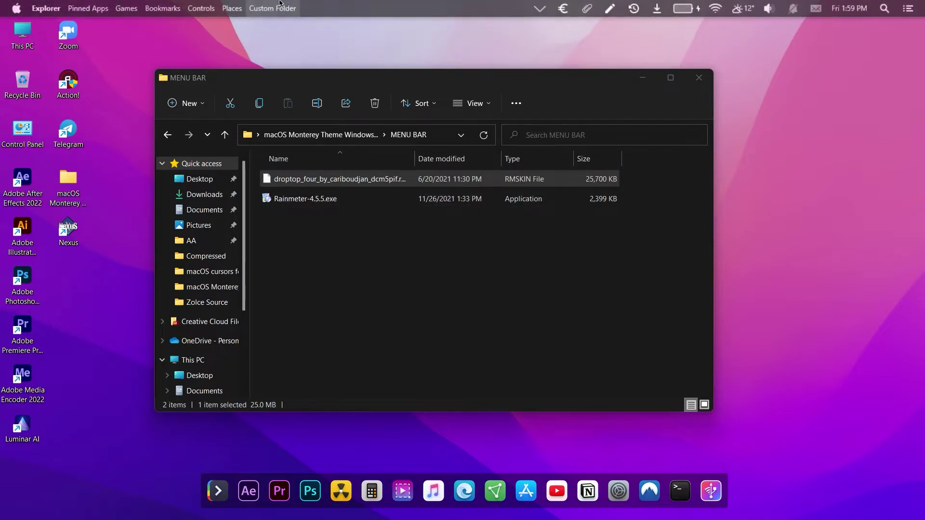
pyautogui.click(16, 8)
pyautogui.click(378, 80)
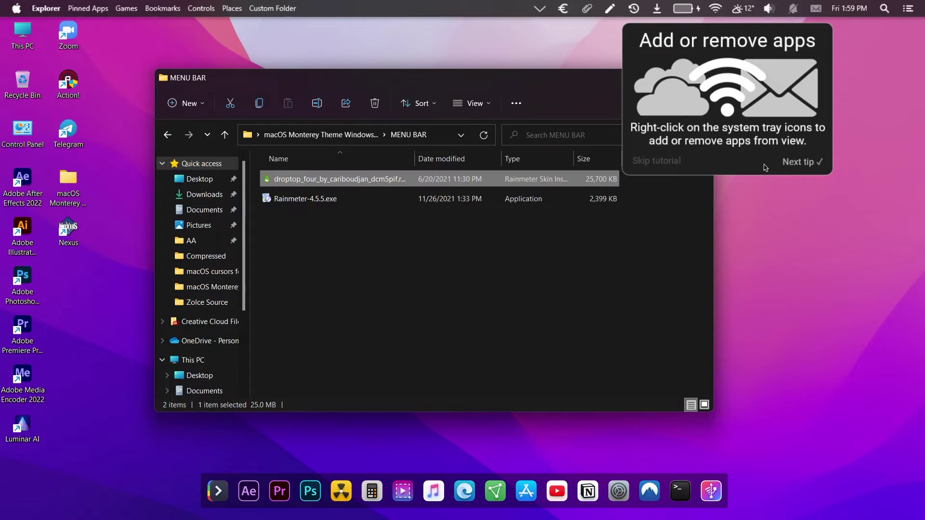
pyautogui.click(656, 162)
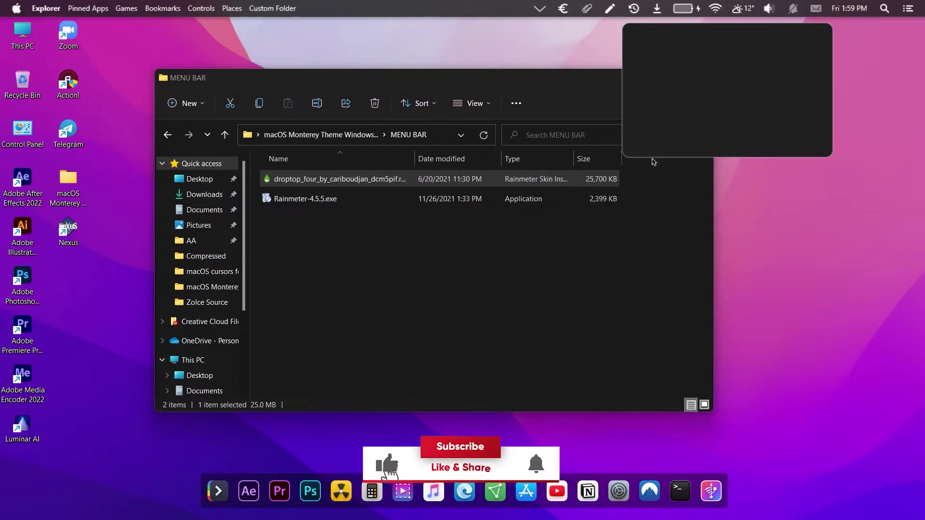
# Step: Apply Droptop's High DPI Mode setting and look over the bar's system tray app list and Apple home menu
pyautogui.click(536, 5)
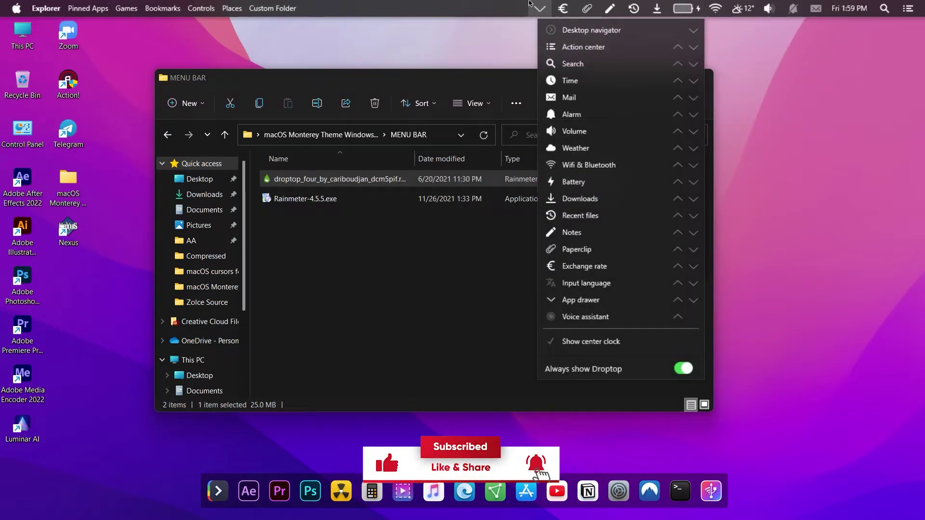
pyautogui.click(460, 42)
pyautogui.click(511, 294)
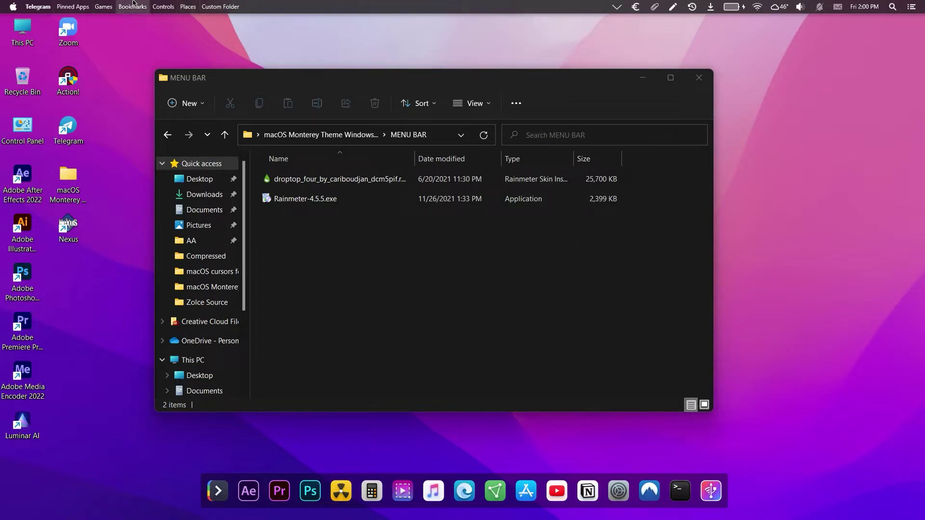
pyautogui.click(112, 4)
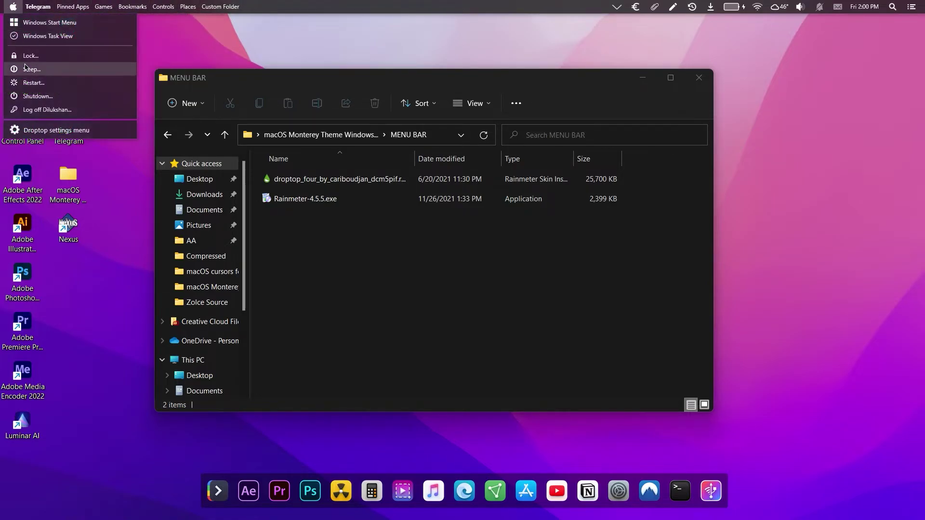
pyautogui.moveTo(48, 4)
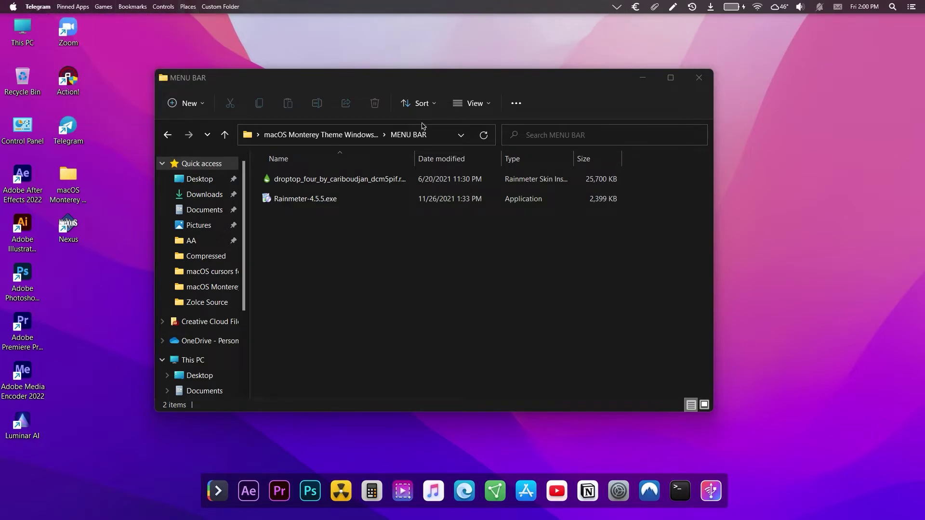
# Step: Hide all enabled system tray apps from the Droptop bar, from Action center and Search down to Exchange rate and App drawer
pyautogui.rightClick(752, 2)
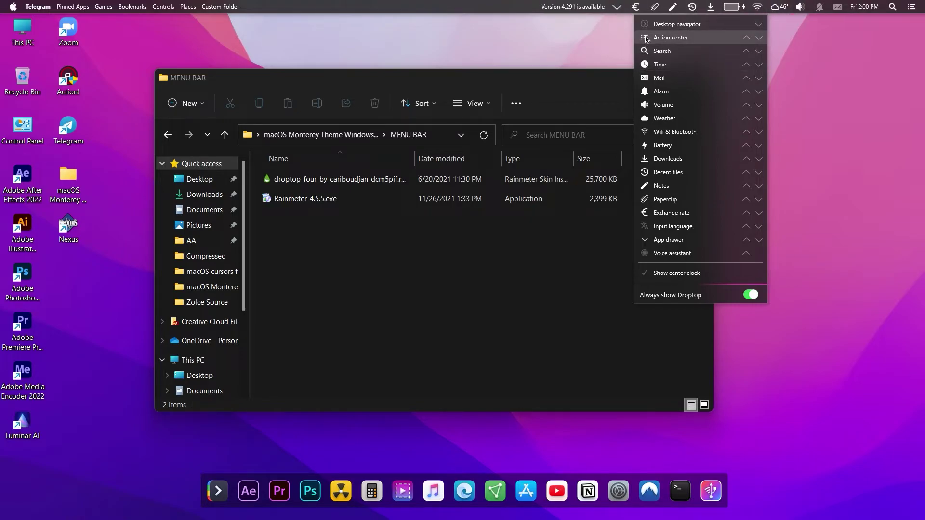
pyautogui.click(652, 66)
pyautogui.click(653, 78)
pyautogui.click(654, 91)
pyautogui.click(655, 105)
pyautogui.click(656, 118)
pyautogui.click(657, 132)
pyautogui.click(659, 145)
pyautogui.click(660, 159)
pyautogui.click(661, 173)
pyautogui.click(662, 186)
pyautogui.click(663, 199)
pyautogui.click(661, 217)
pyautogui.click(664, 239)
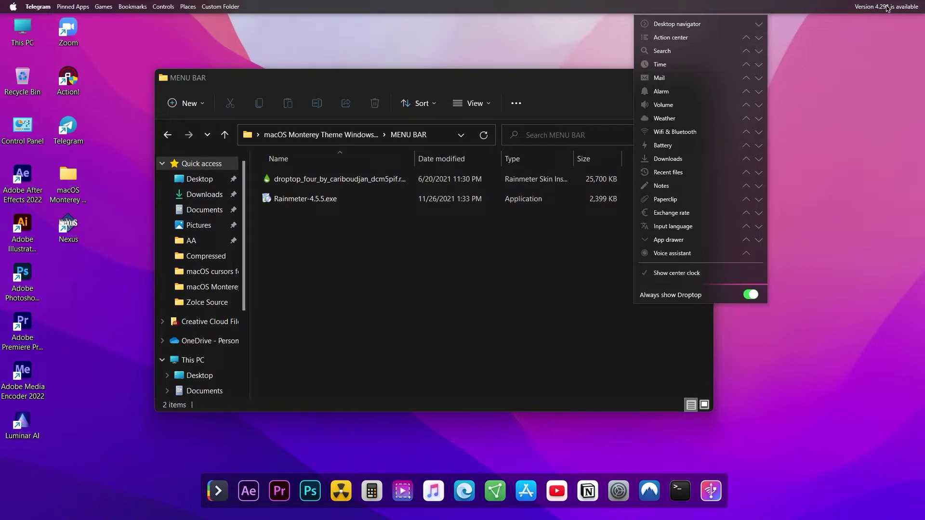
# Step: Show Time, Mail, Volume, Weather, Wifi & Bluetooth, Battery, Downloads, Paperclip and Input language in the Droptop bar's system tray
pyautogui.click(670, 145)
pyautogui.click(673, 78)
pyautogui.click(666, 65)
pyautogui.click(662, 105)
pyautogui.click(659, 134)
pyautogui.click(659, 118)
pyautogui.click(662, 132)
pyautogui.click(668, 226)
pyautogui.click(675, 200)
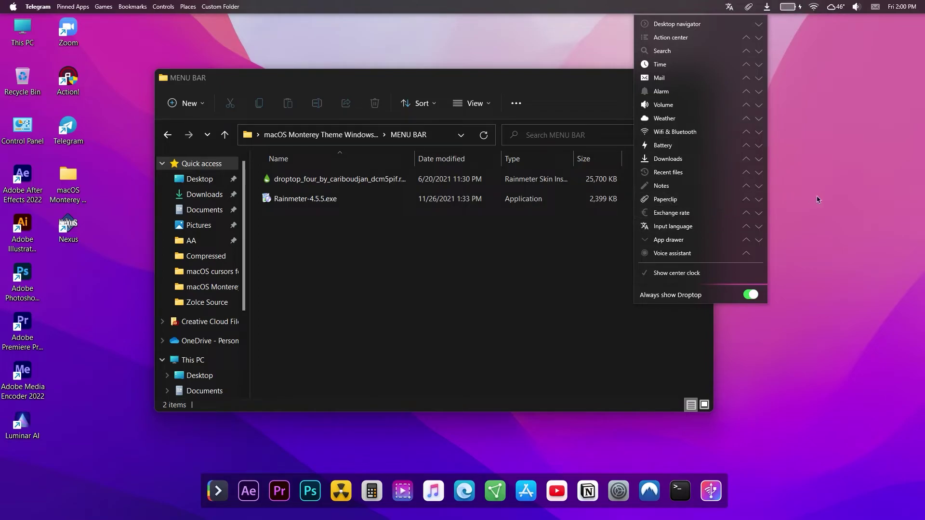
pyautogui.click(812, 199)
# Step: Close the MENU BAR folder window and keep Droptop's High DPI Mode setting
pyautogui.rightClick(721, 4)
pyautogui.click(790, 46)
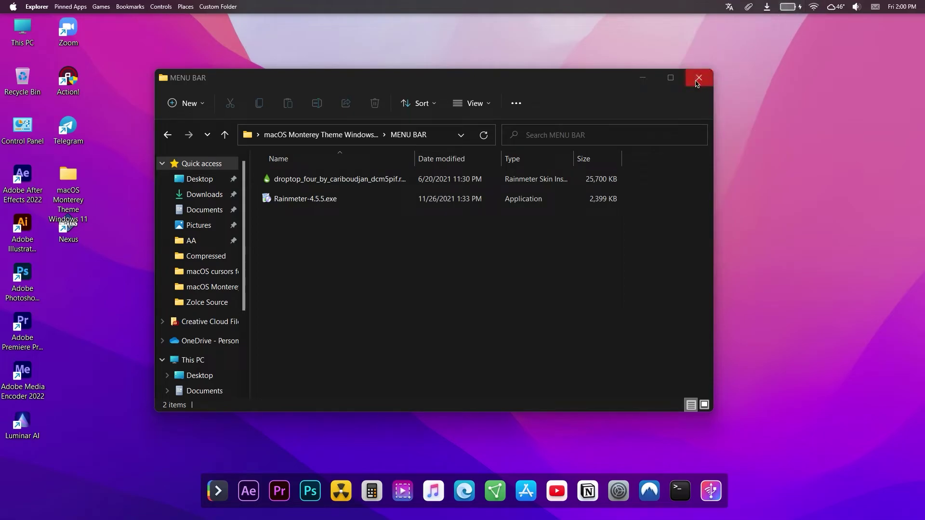
pyautogui.click(694, 78)
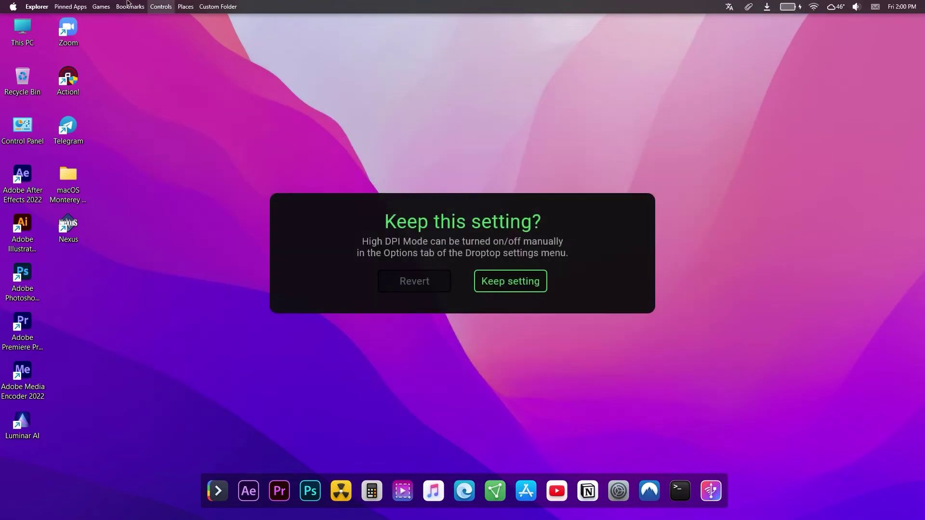
pyautogui.click(503, 289)
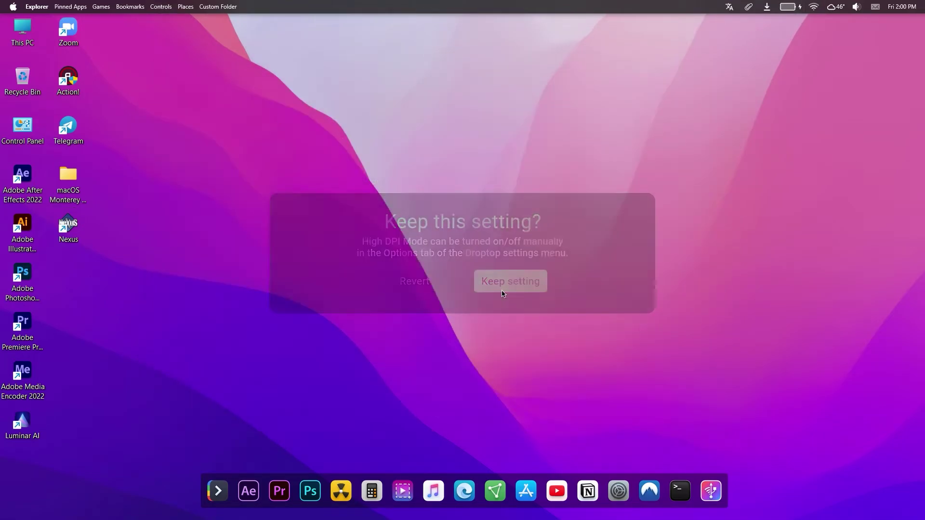
# Step: Adjust the Droptop bar's size setting to 120% Zoom and check the available sizes
pyautogui.rightClick(364, 3)
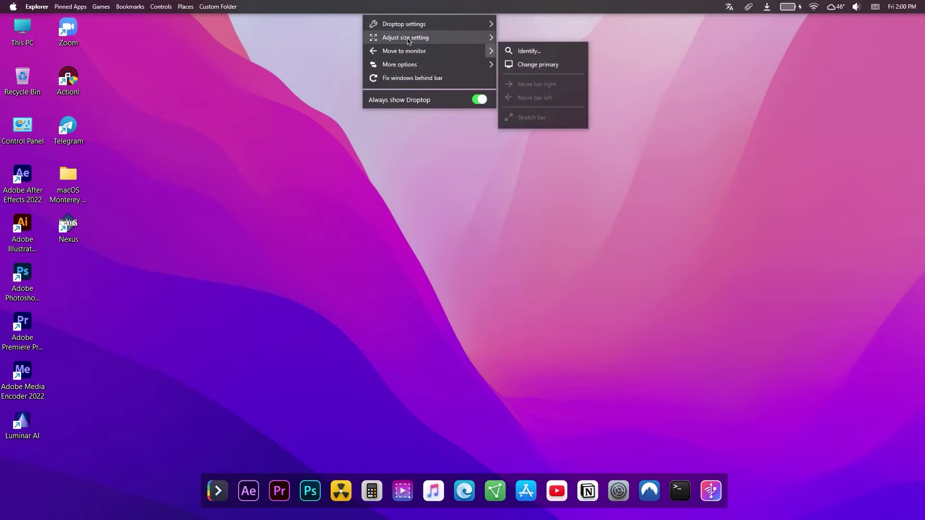
pyautogui.moveTo(407, 39)
pyautogui.click(530, 79)
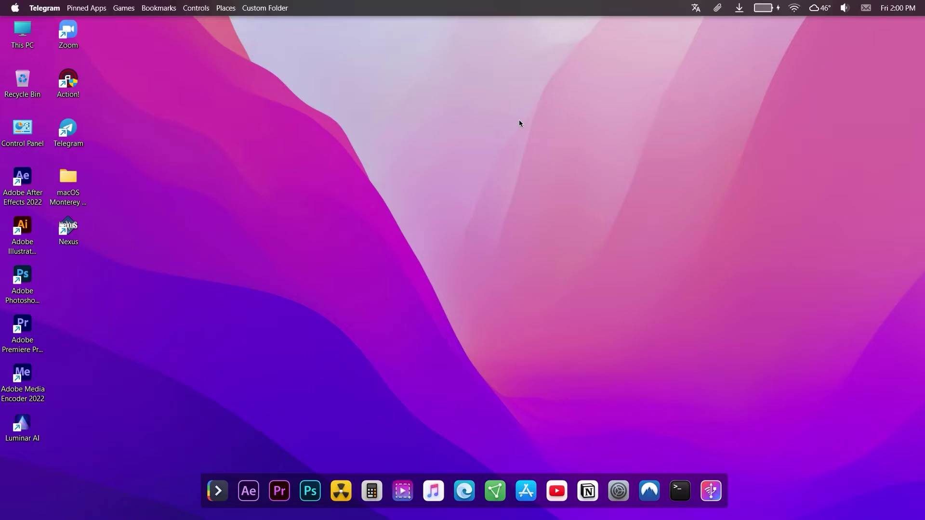
pyautogui.rightClick(524, 3)
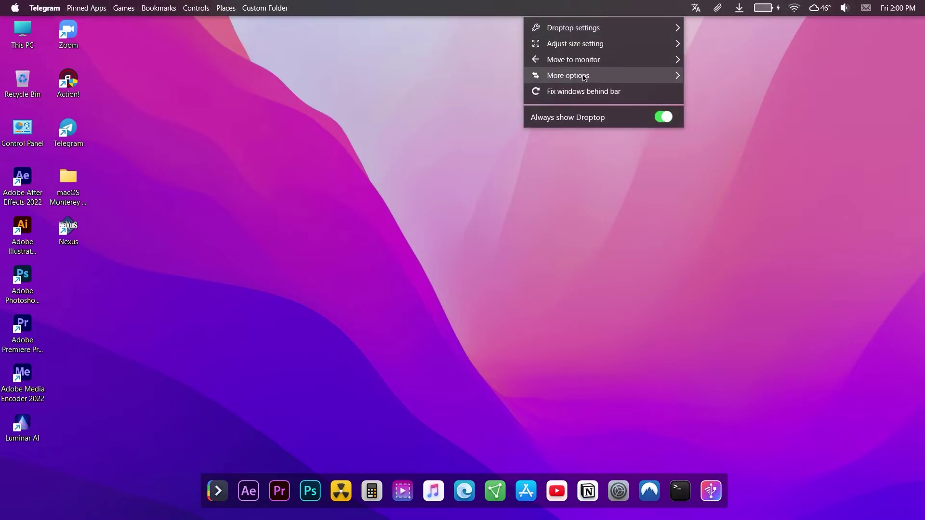
pyautogui.moveTo(577, 44)
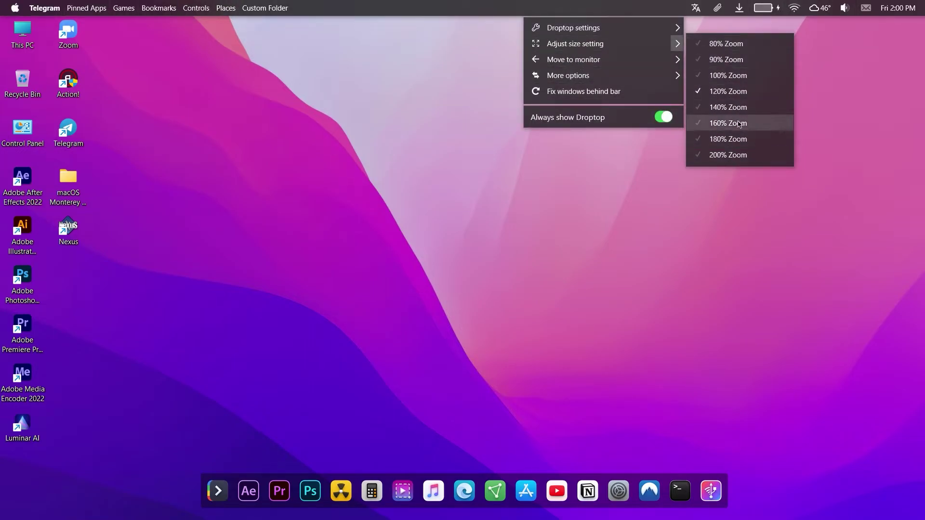
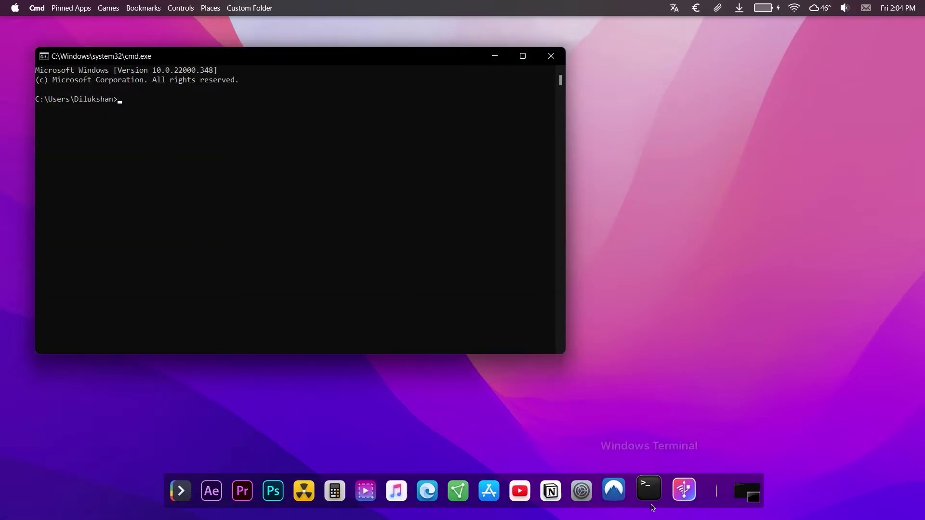
# Step: Close the Command Prompt window, then launch Google Chrome to check its running-app preview in the dock and close it
pyautogui.click(551, 56)
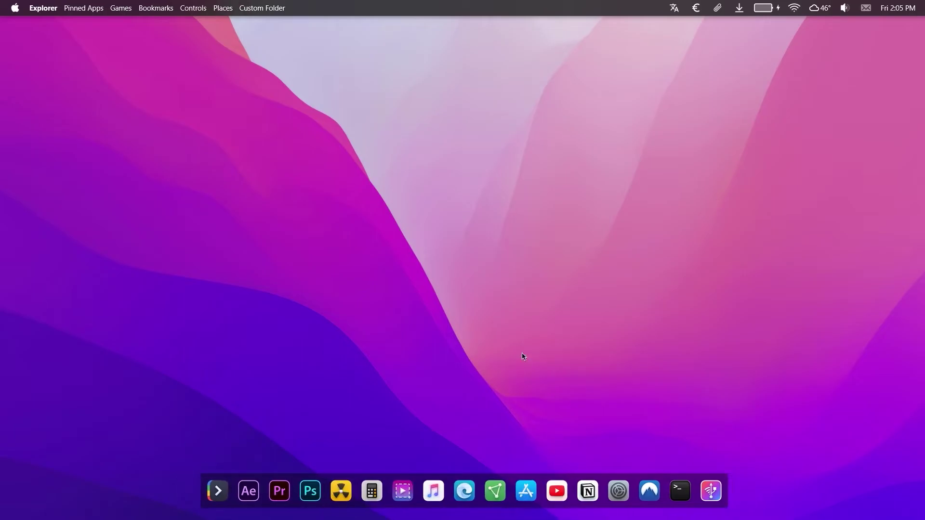
pyautogui.press('super')
pyautogui.write('chr')
pyautogui.press('Return')
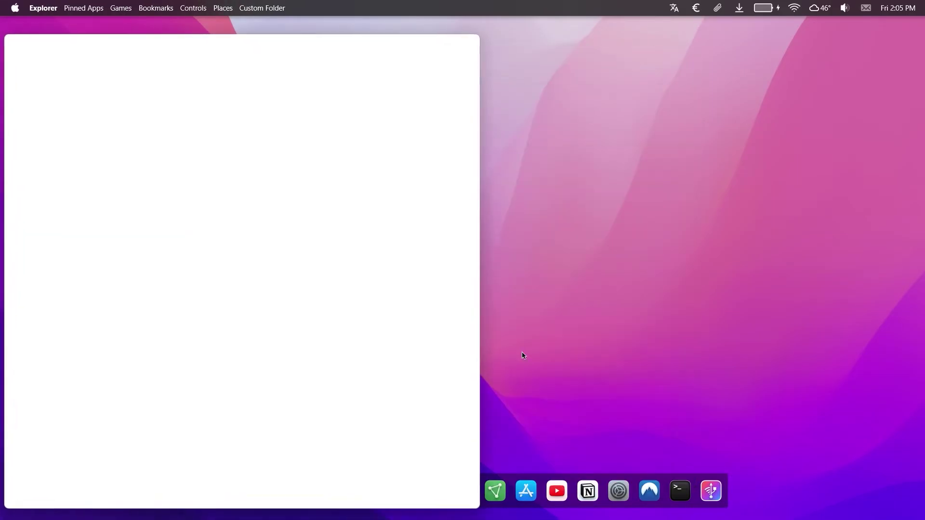
pyautogui.moveTo(740, 488)
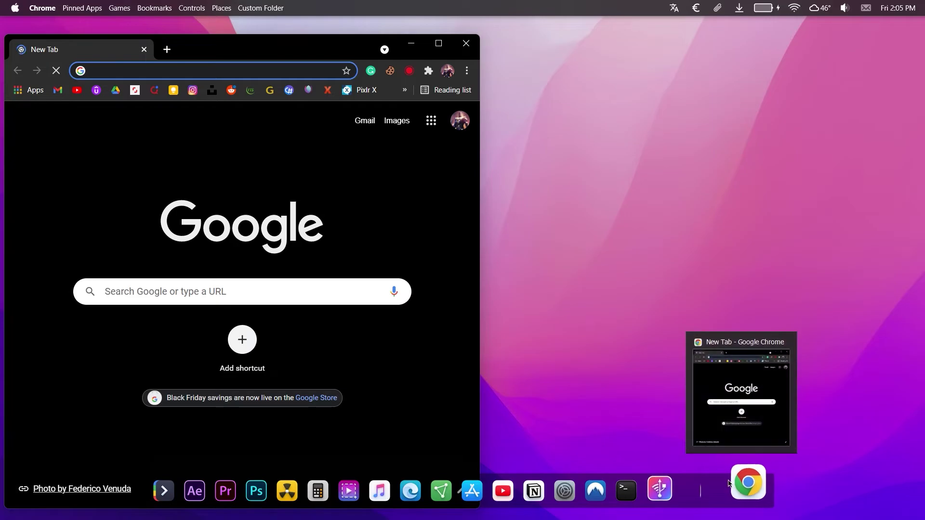
pyautogui.click(466, 44)
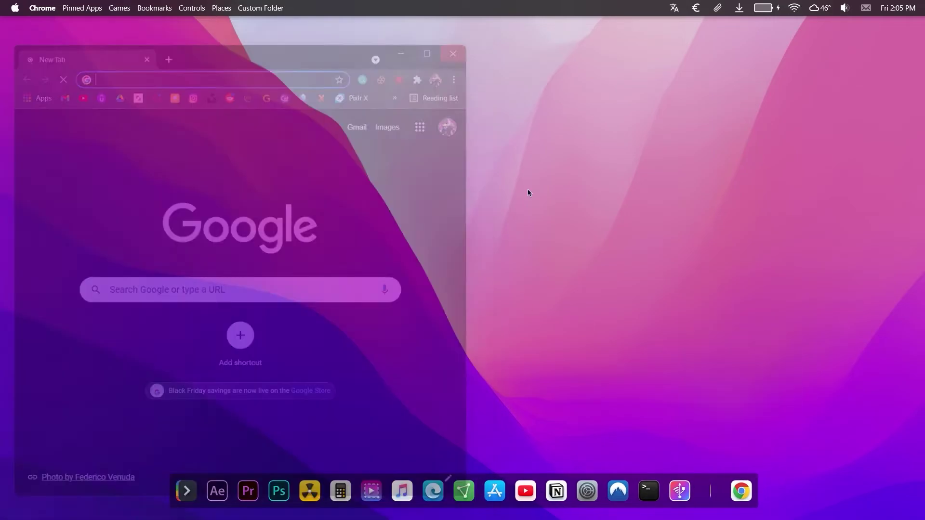
# Step: Show the system tray in the NeXuS dock and try its expand button
pyautogui.rightClick(730, 478)
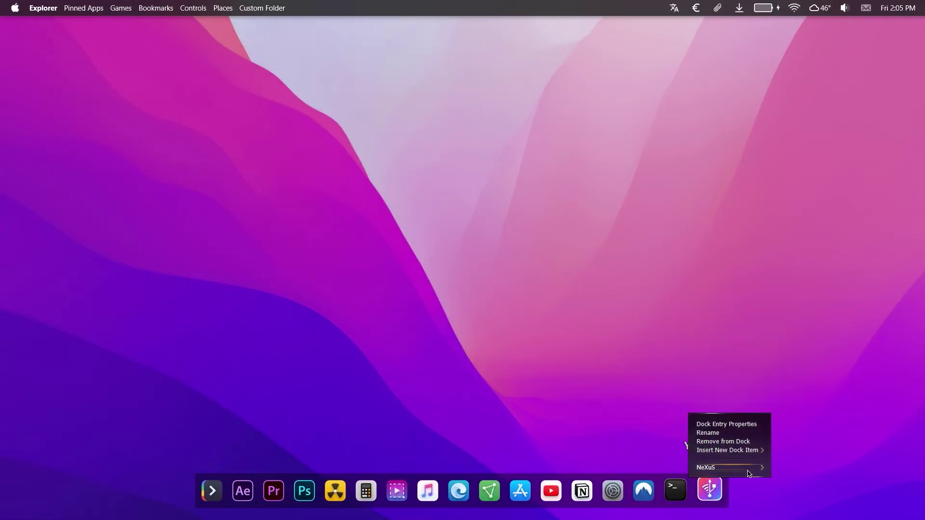
pyautogui.moveTo(745, 470)
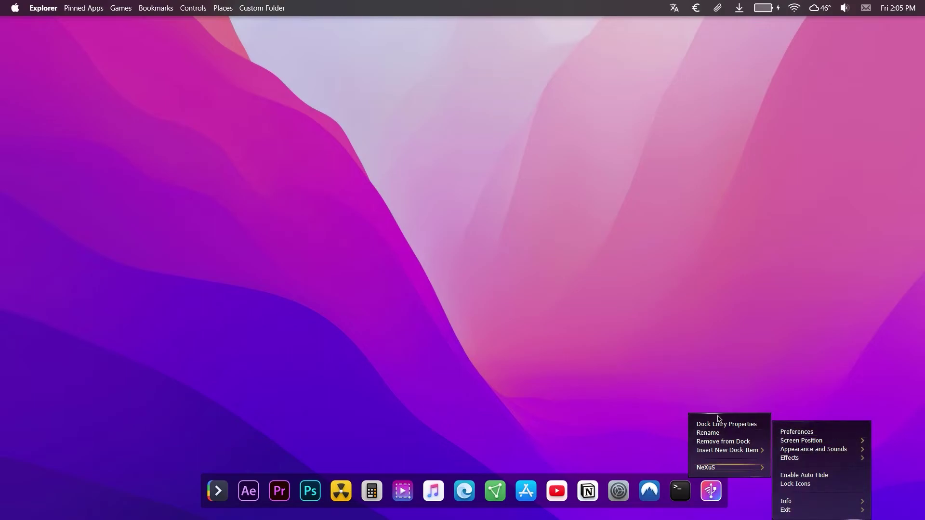
pyautogui.rightClick(557, 489)
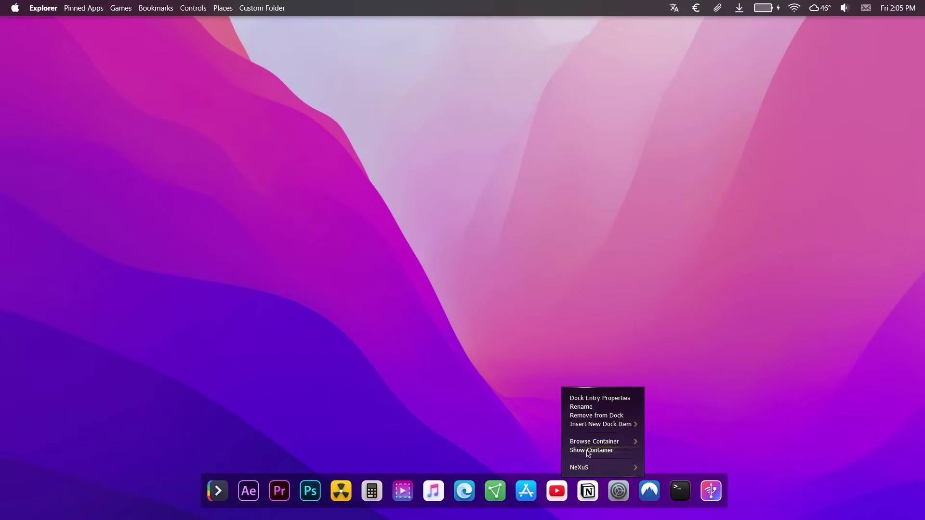
pyautogui.moveTo(596, 429)
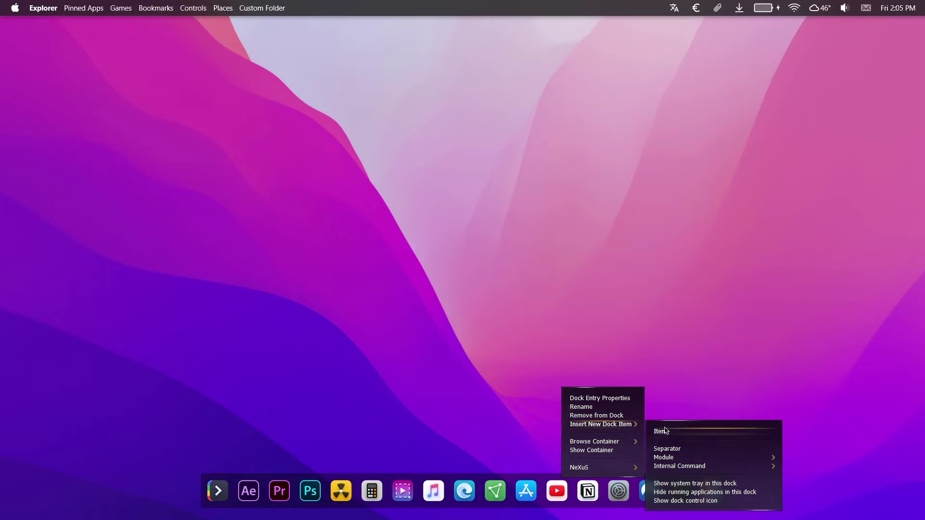
pyautogui.click(678, 484)
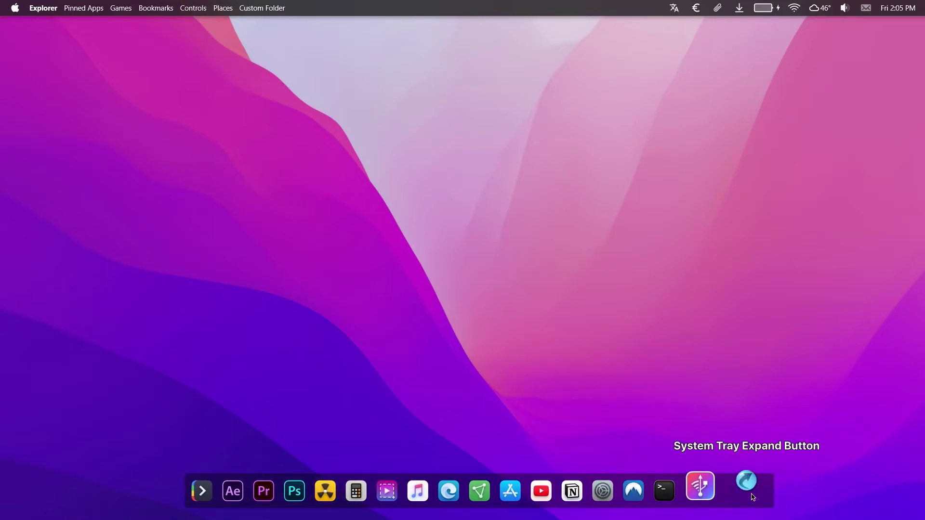
pyautogui.rightClick(607, 508)
pyautogui.rightClick(559, 487)
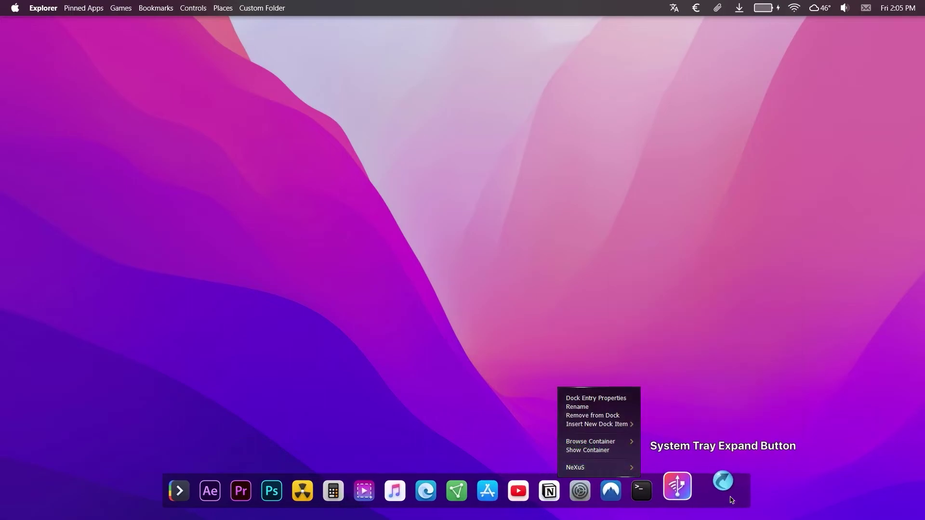
pyautogui.click(728, 485)
# Step: Hide the system tray in the NeXuS dock
pyautogui.rightClick(572, 478)
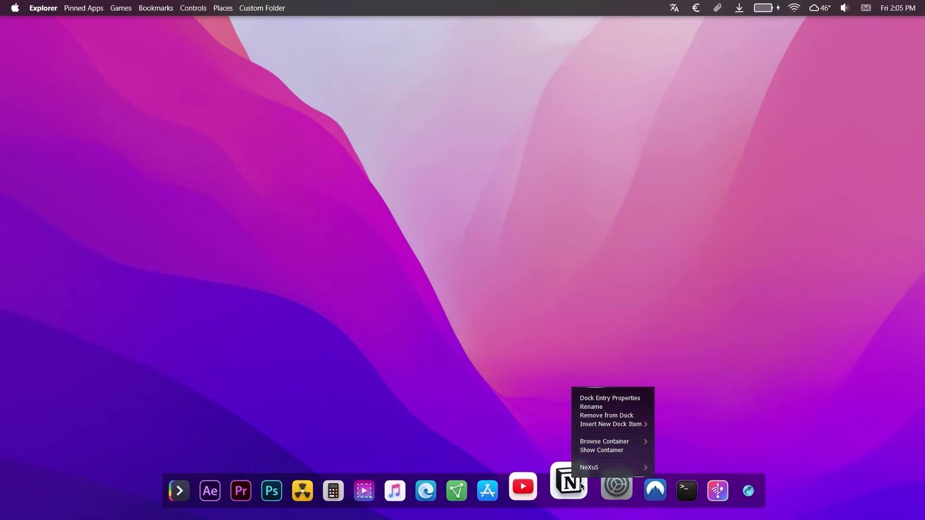
pyautogui.moveTo(608, 425)
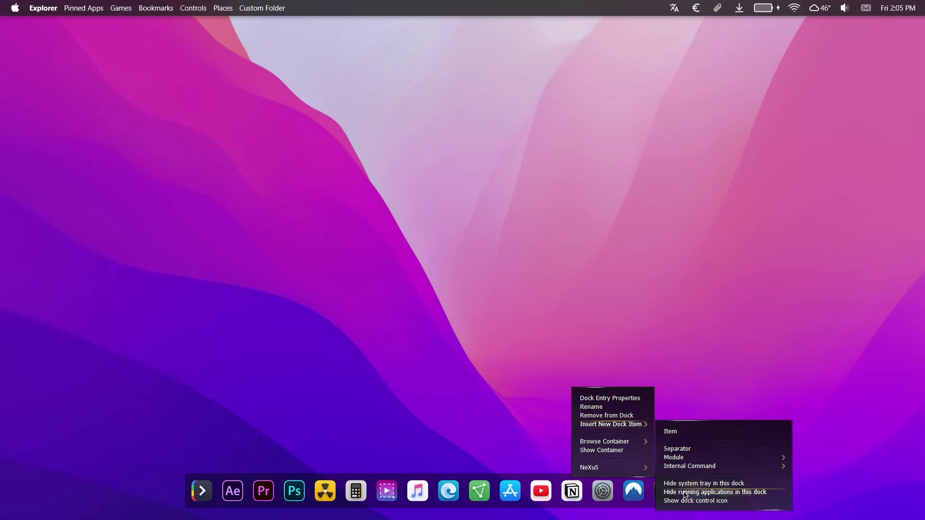
pyautogui.click(680, 492)
# Step: Hide running applications in the NeXuS dock
pyautogui.rightClick(556, 491)
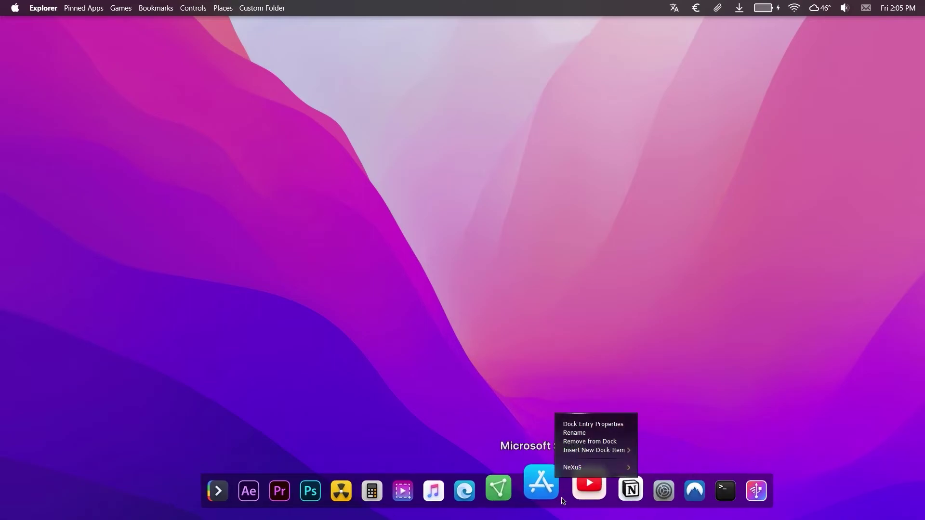
pyautogui.moveTo(587, 452)
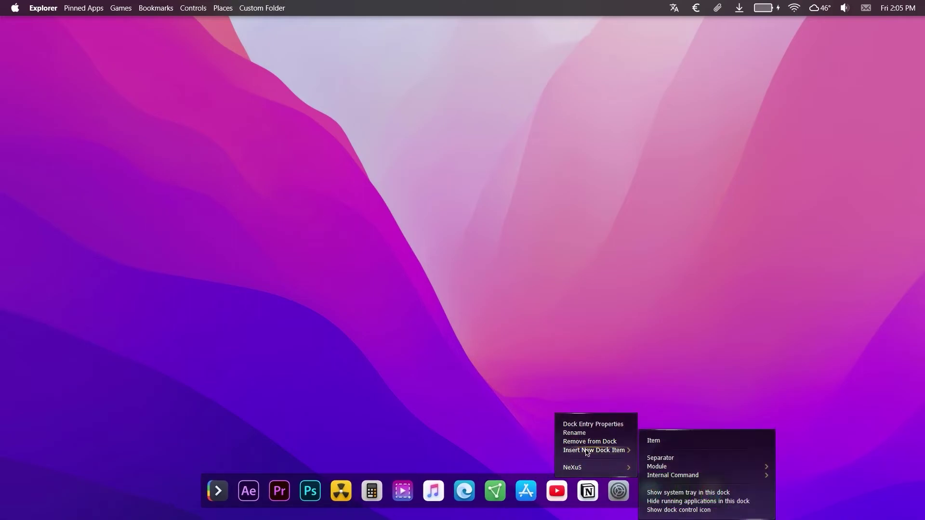
pyautogui.click(676, 501)
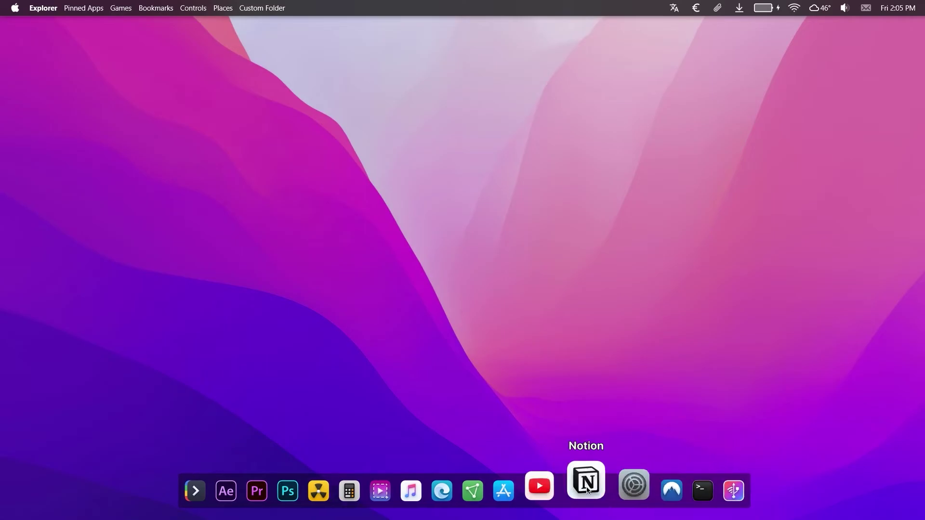
# Step: Launch Google Chrome through Windows search and minimize its window
pyautogui.press('super')
pyautogui.write('goog')
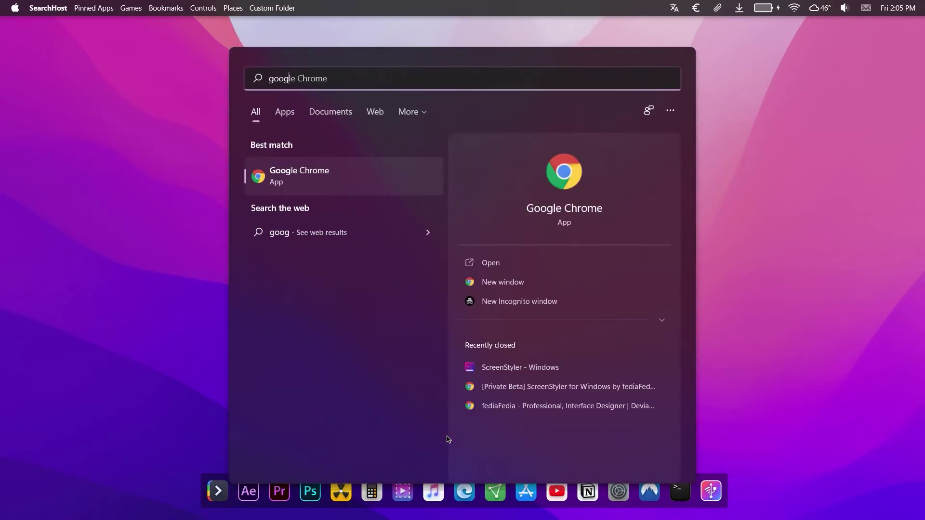
pyautogui.press('Return')
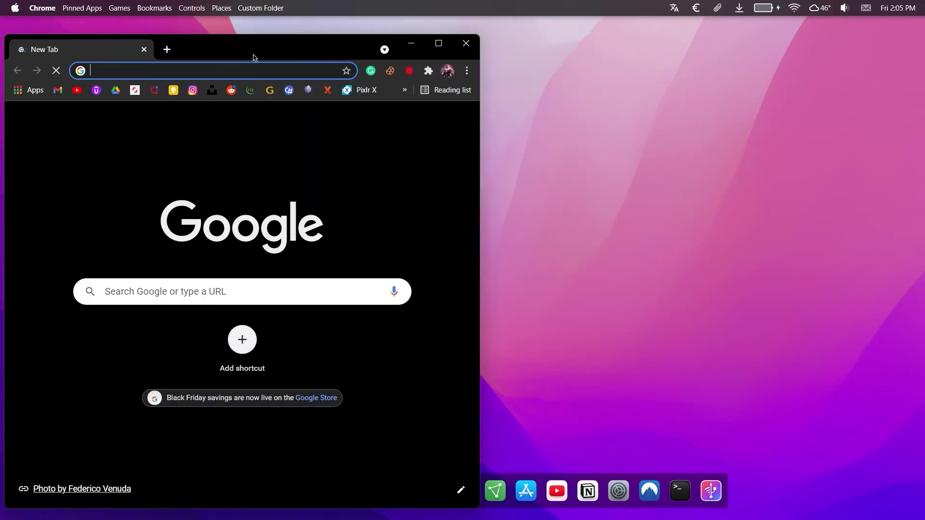
pyautogui.moveTo(253, 55); pyautogui.dragTo(224, 38)
pyautogui.click(382, 27)
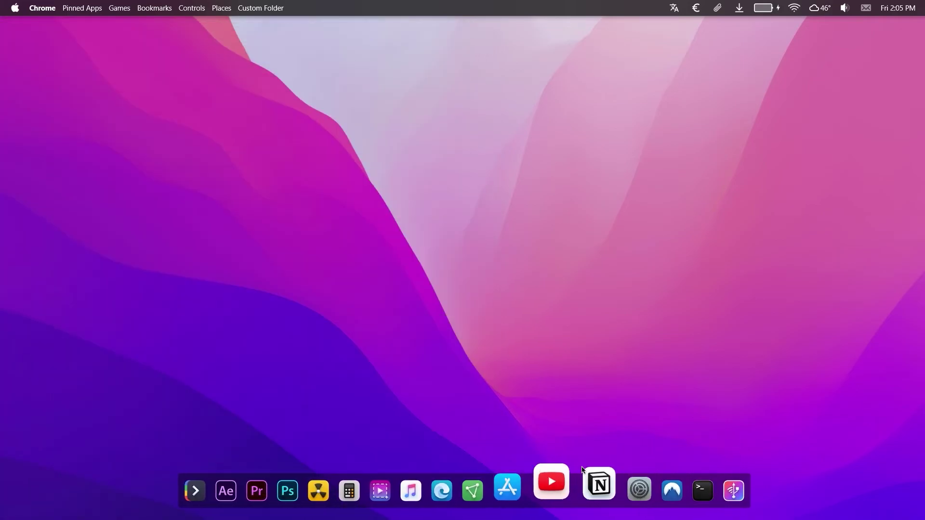
# Step: Show running applications in the NeXuS dock
pyautogui.rightClick(543, 479)
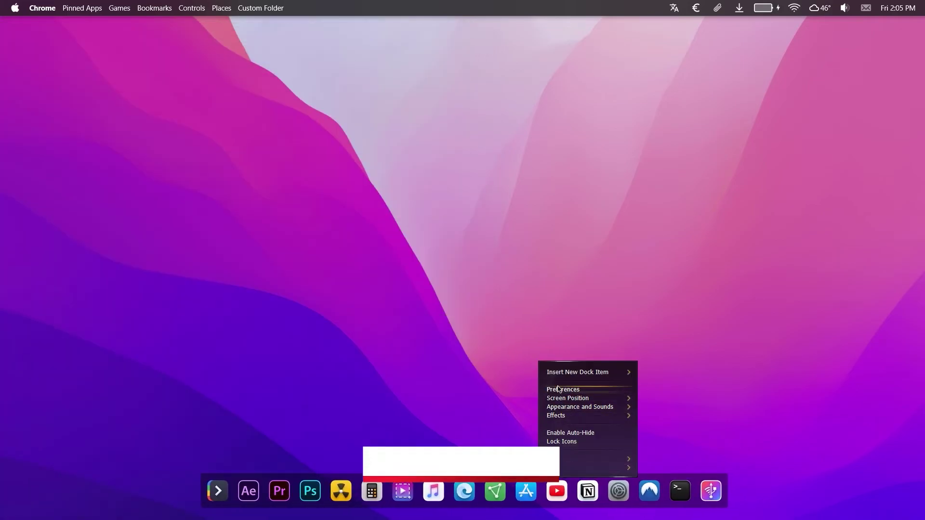
pyautogui.click(564, 388)
pyautogui.click(647, 427)
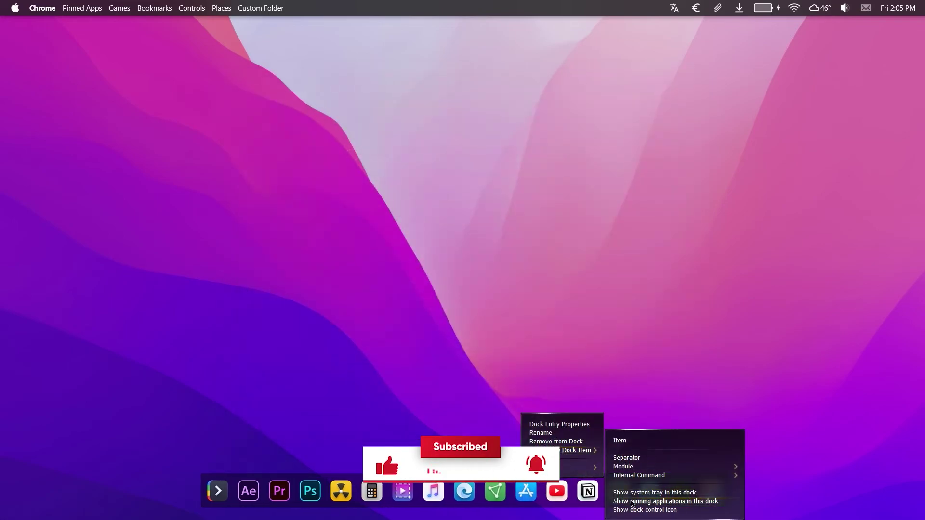
pyautogui.click(633, 502)
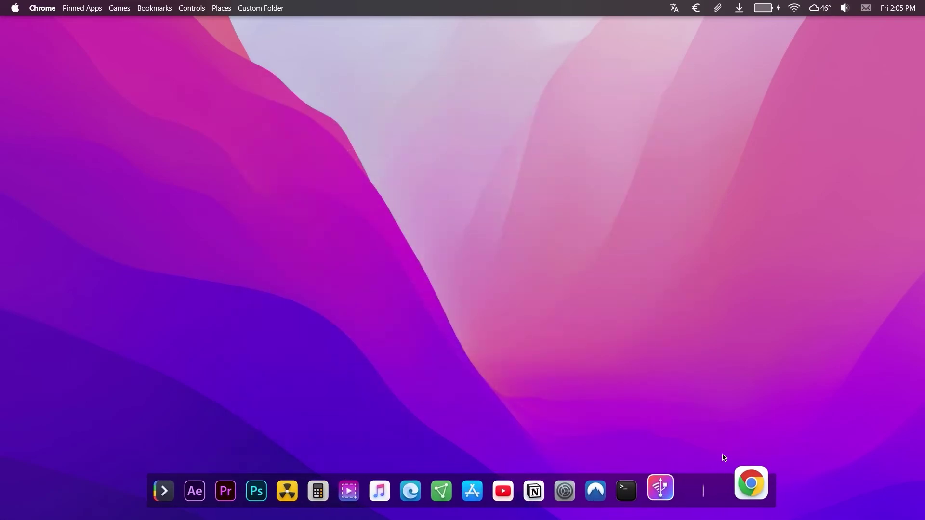
# Step: Show the desktop icons
pyautogui.rightClick(472, 330)
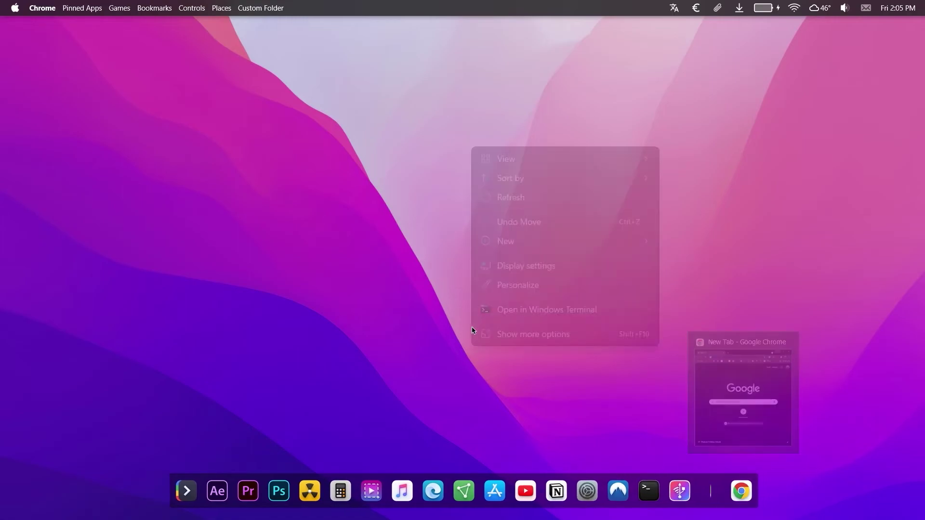
pyautogui.moveTo(535, 161)
pyautogui.click(699, 262)
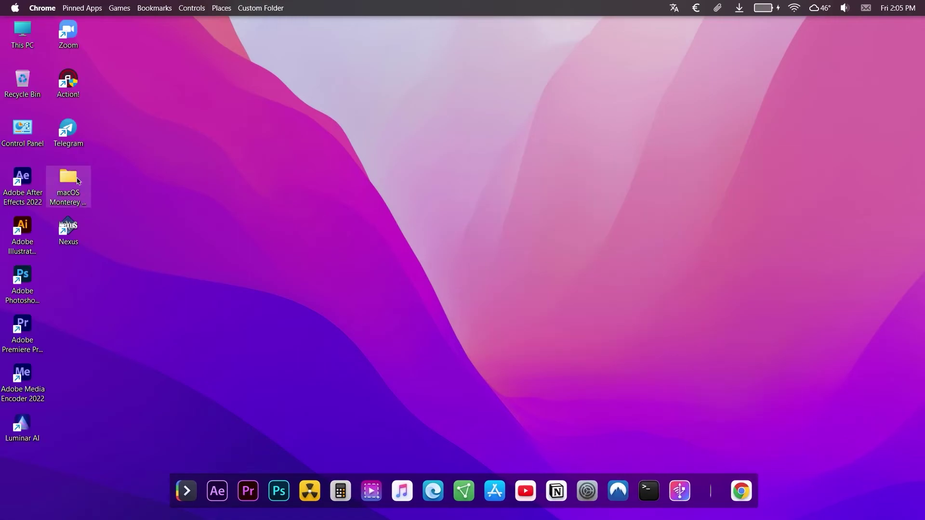
# Step: Open the ICO folder inside DOCK > Monterey Icons of the macOS Monterey theme folder on the desktop
pyautogui.doubleClick(68, 179)
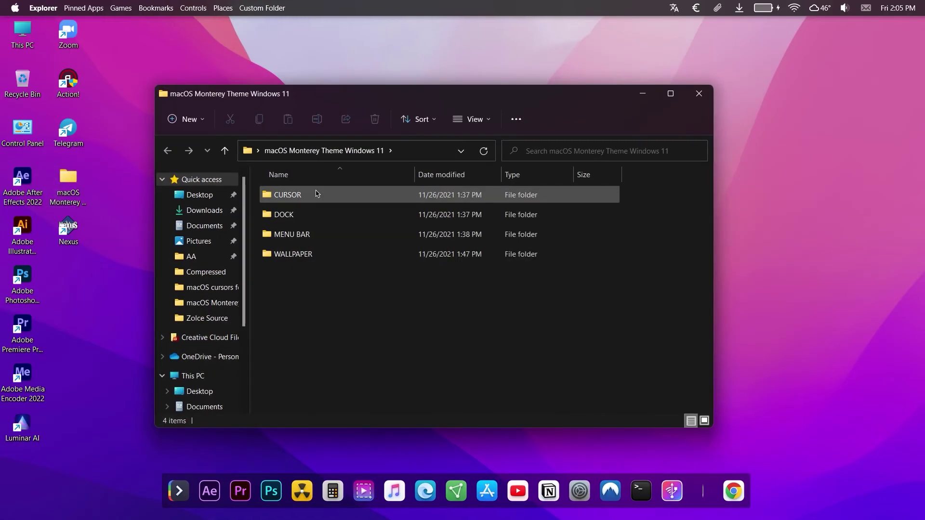
pyautogui.doubleClick(267, 215)
pyautogui.doubleClick(274, 196)
pyautogui.doubleClick(277, 195)
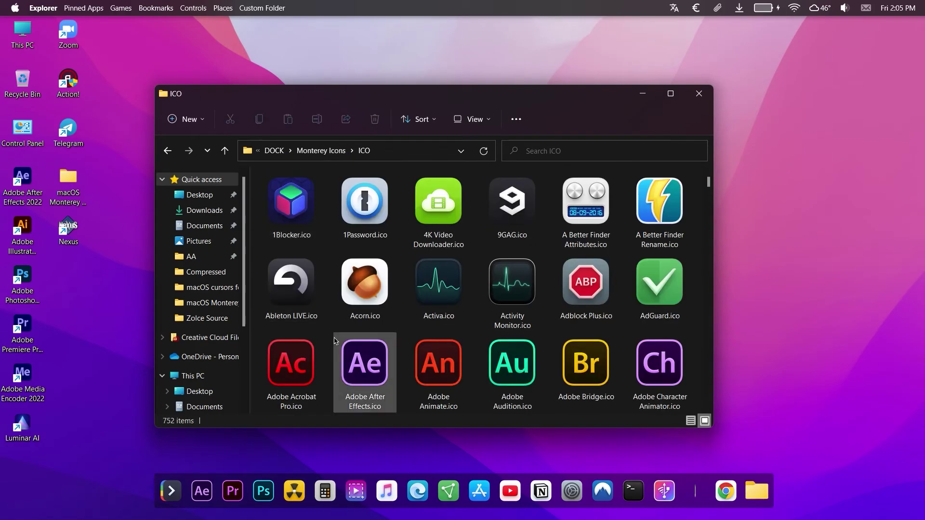
# Step: Replace the running Chrome item's dock icon with Google Chrome Canary.ico
pyautogui.press('g')
pyautogui.scroll(-3, 471, 306)
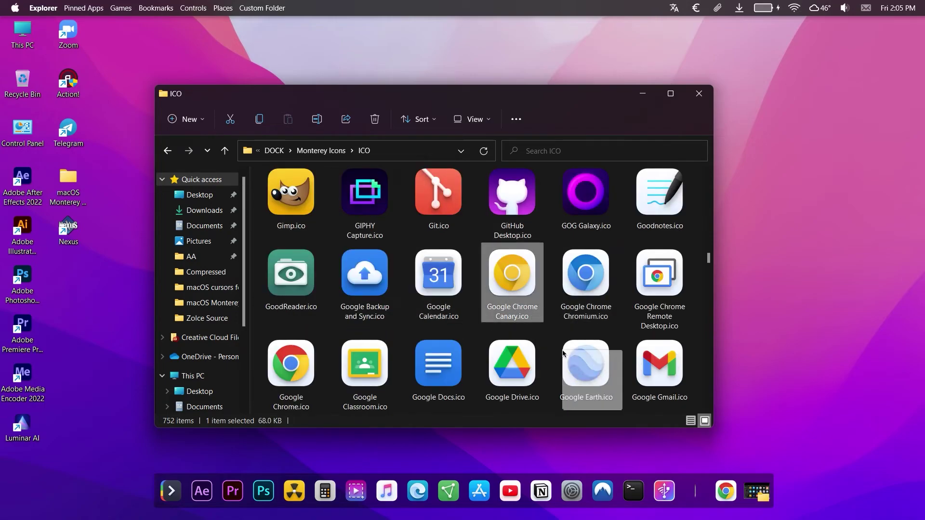
pyautogui.moveTo(563, 354); pyautogui.dragTo(726, 491)
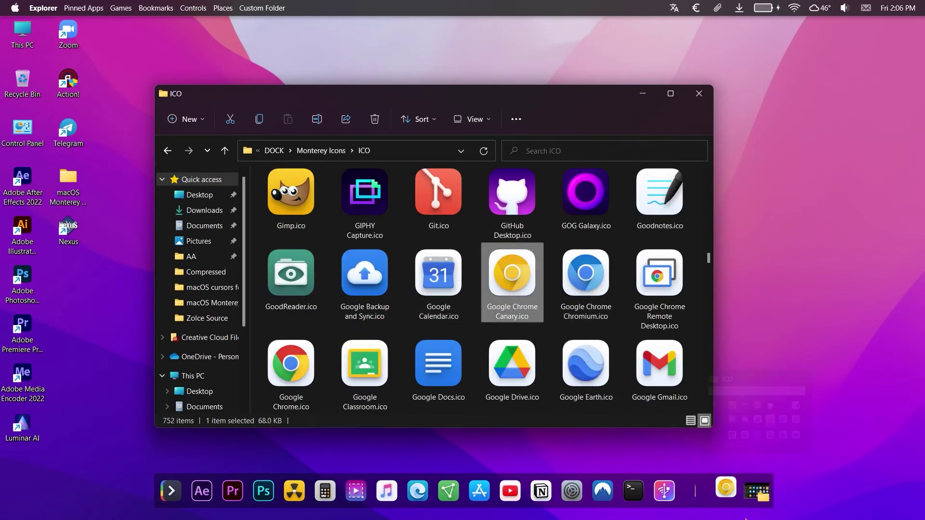
# Step: Apply Files.ico to the running File Explorer item in the dock and close the ICO folder window
pyautogui.press('e')
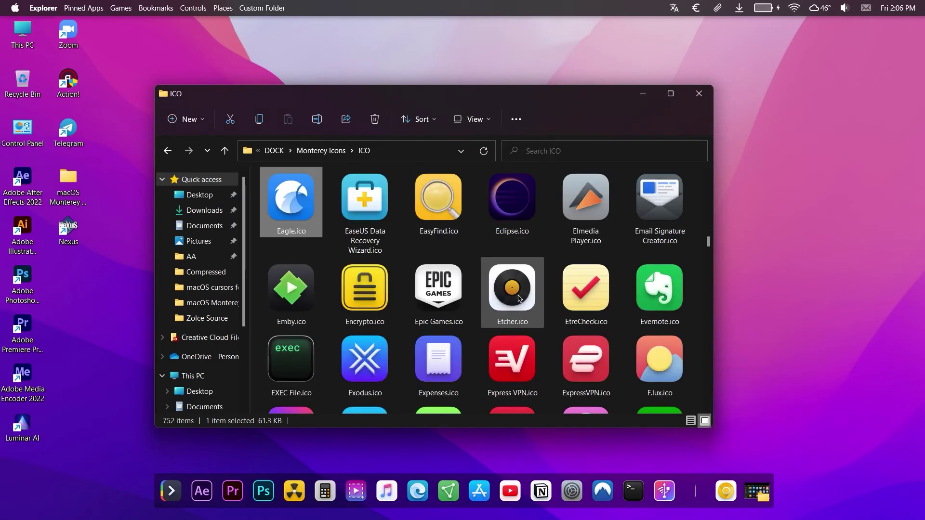
pyautogui.press('f')
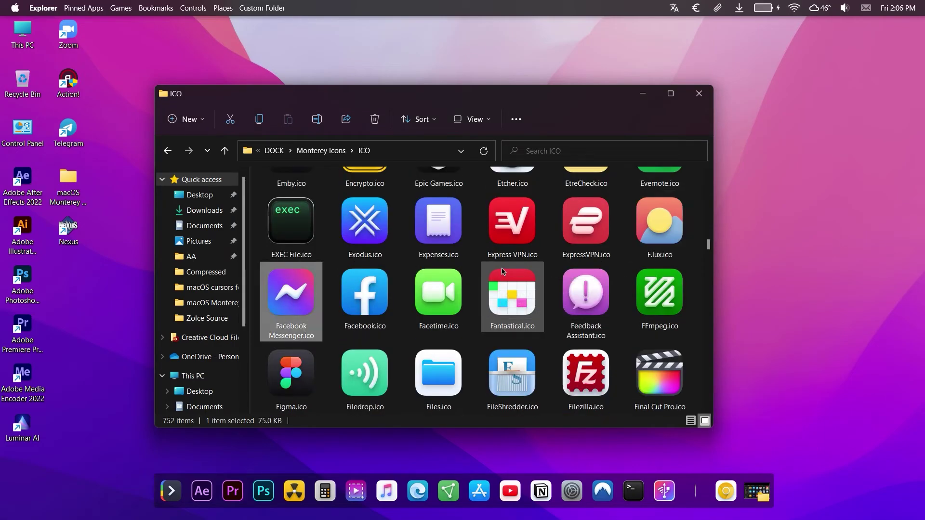
pyautogui.moveTo(438, 374); pyautogui.dragTo(757, 506)
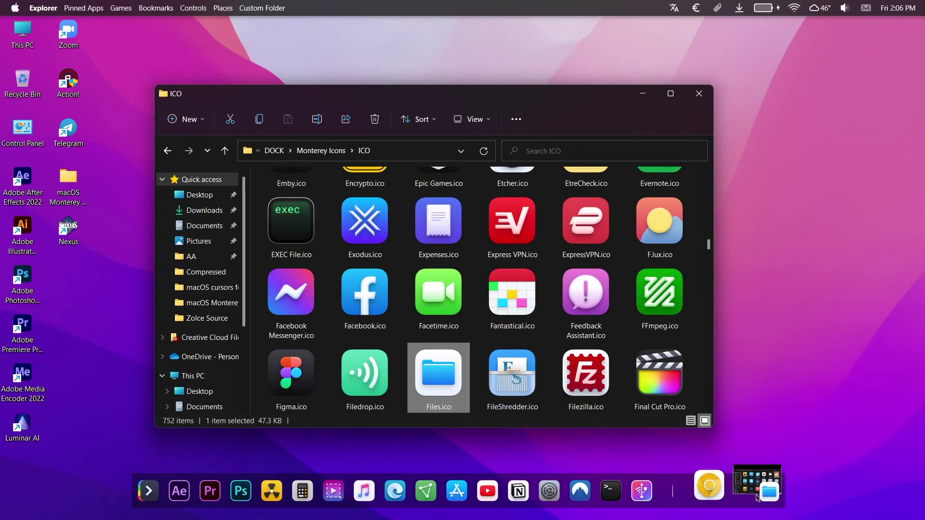
pyautogui.click(701, 93)
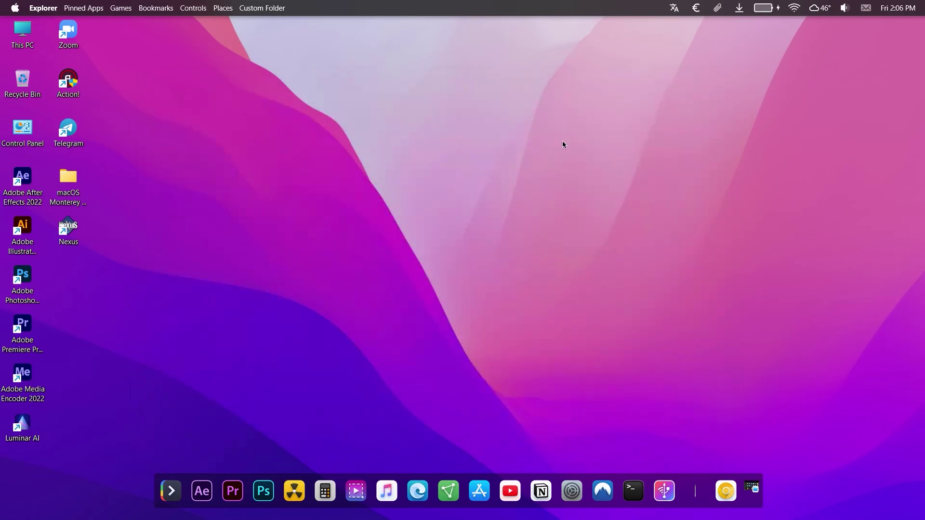
# Step: Close Google Chrome from its dock item and refresh the desktop
pyautogui.rightClick(737, 490)
pyautogui.click(750, 480)
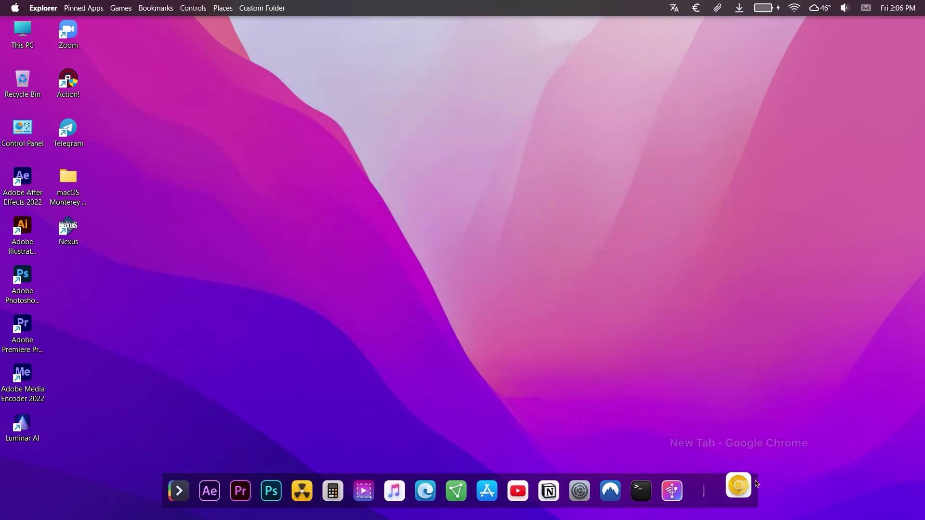
pyautogui.rightClick(469, 191)
pyautogui.click(499, 244)
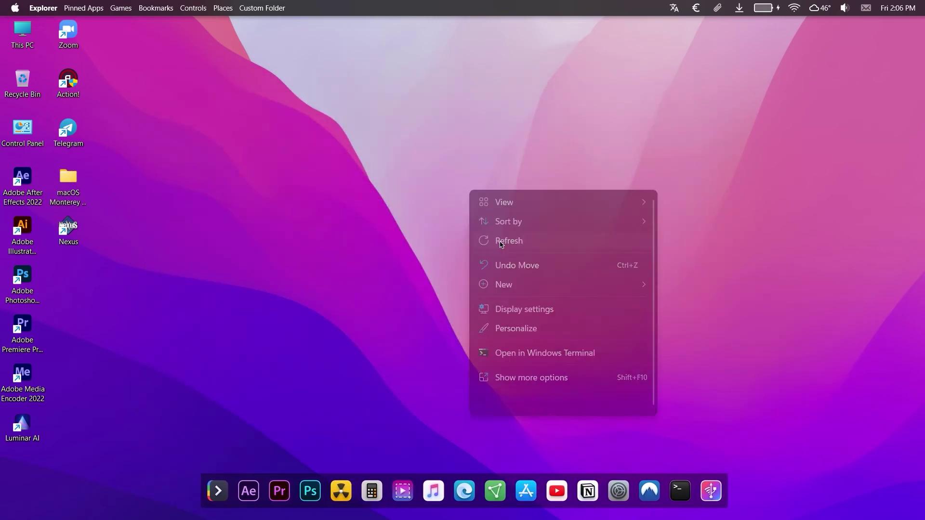